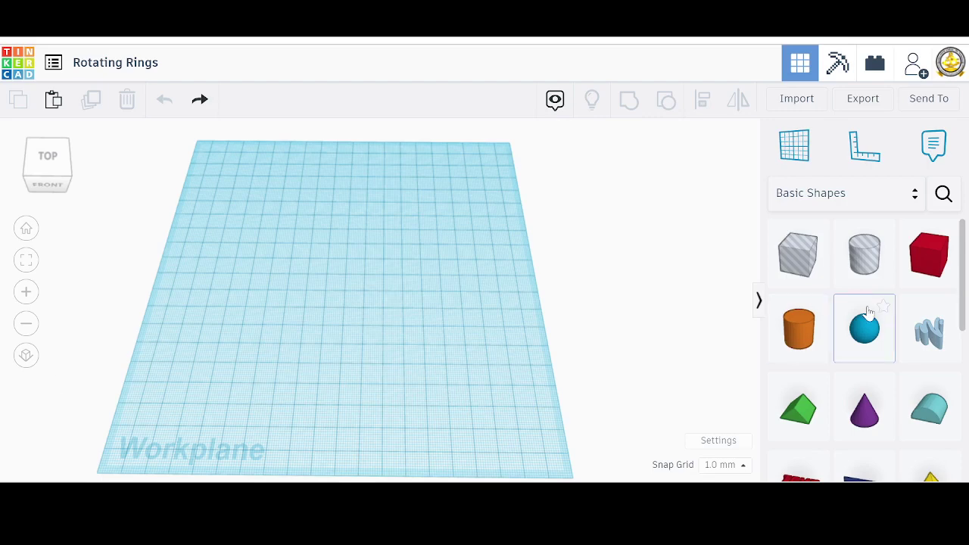
- Place a sphere from the basic shapes near the back-left corner of the workplane
left_click(861, 333)
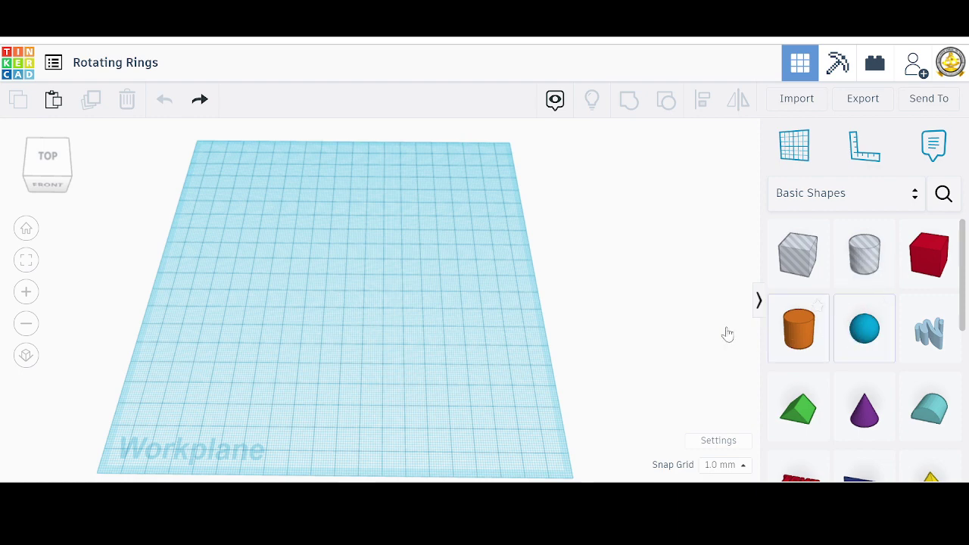
left_click(244, 200)
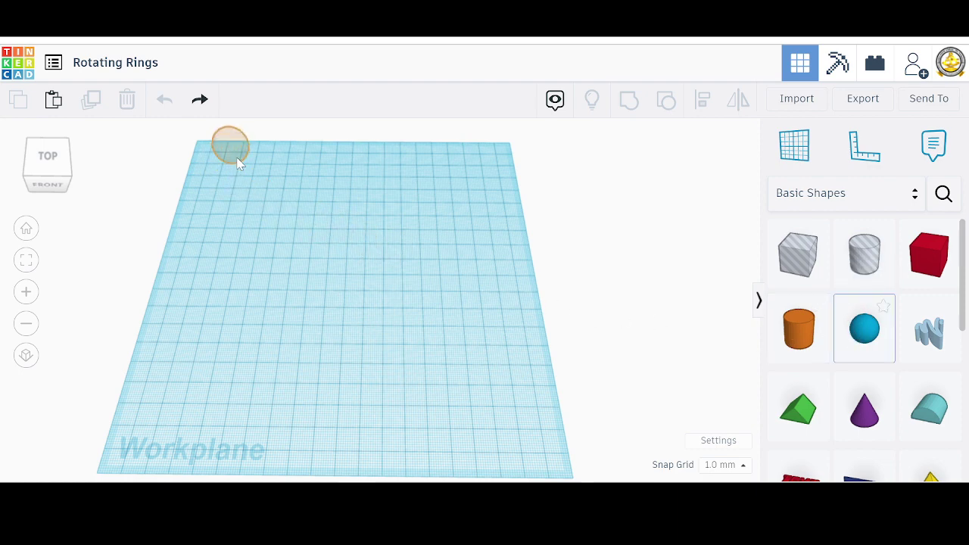
left_click(239, 153)
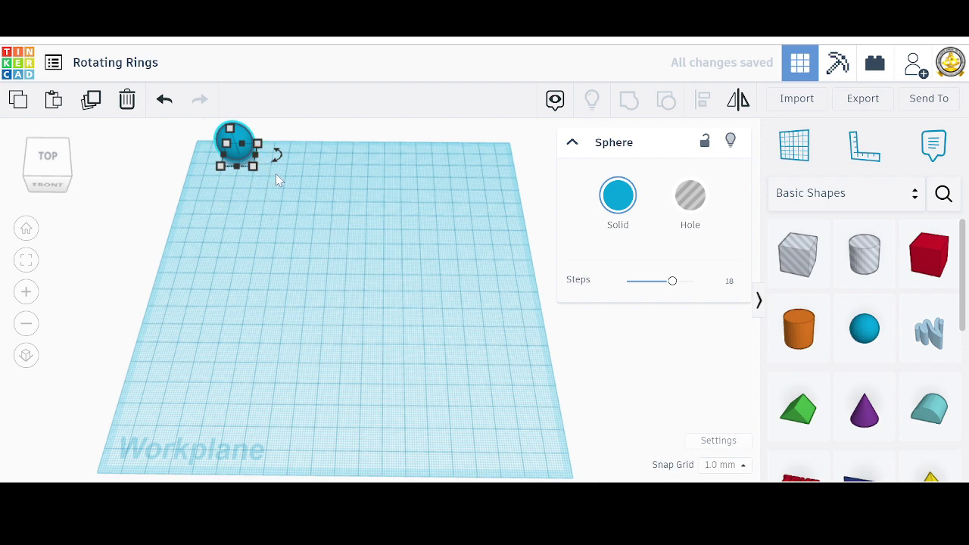
- Set the sphere's width, length and height one by one to 50 mm each
mouse_move(253, 165)
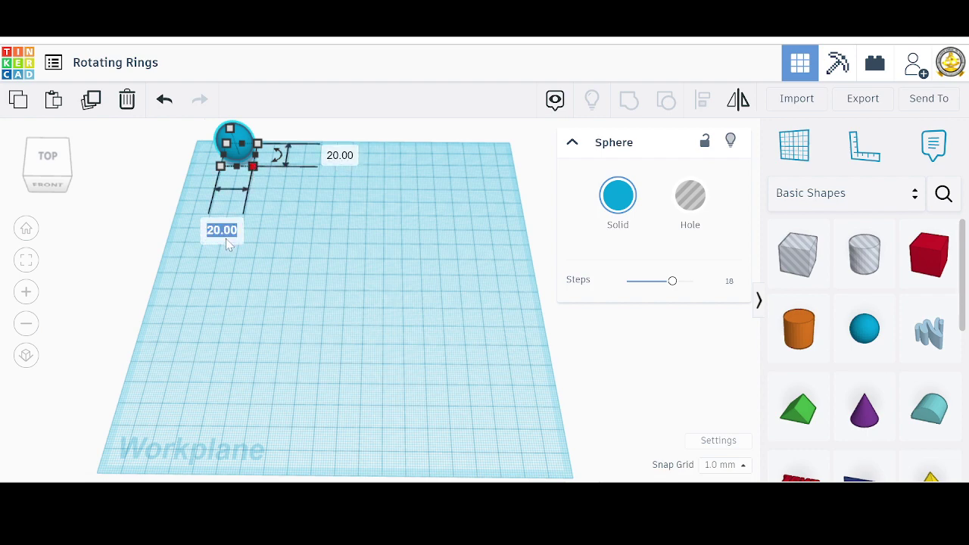
type("0")
key("Return")
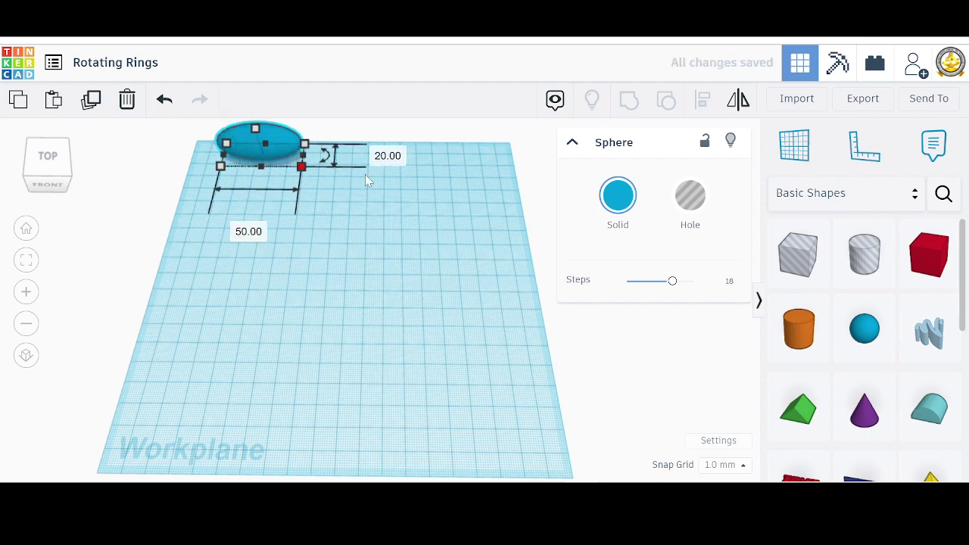
left_click(400, 158)
type("50")
key("Return")
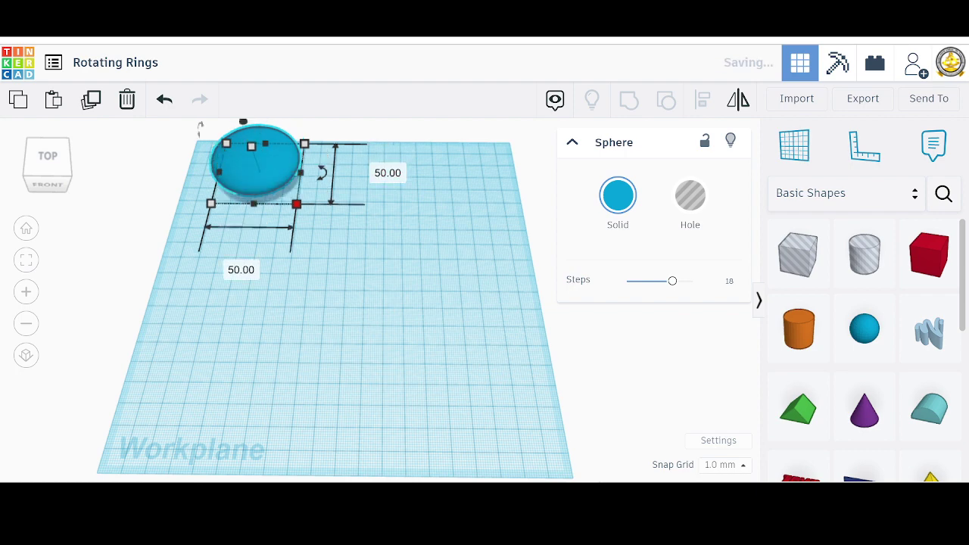
mouse_move(252, 148)
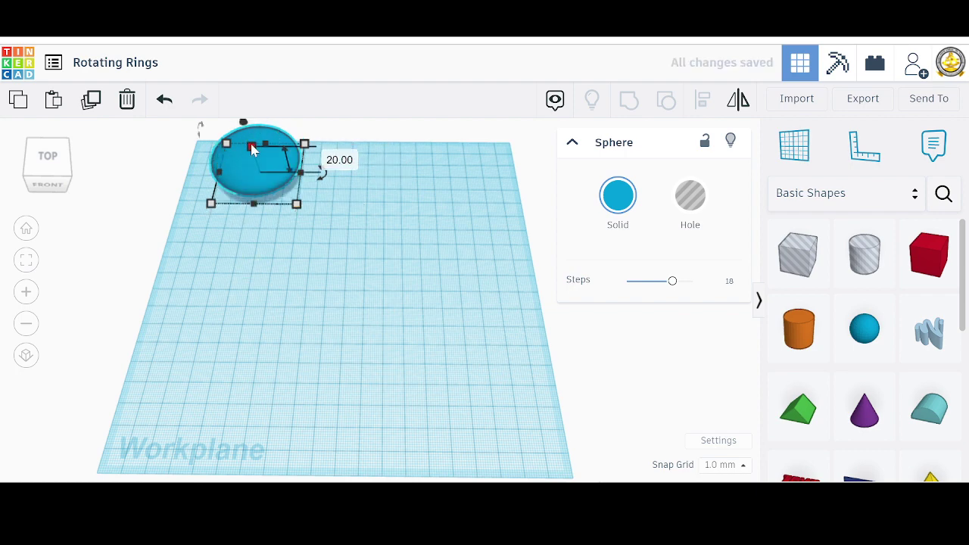
left_click(341, 168)
type("50")
key("Return")
scroll(345, 236, "down", 4)
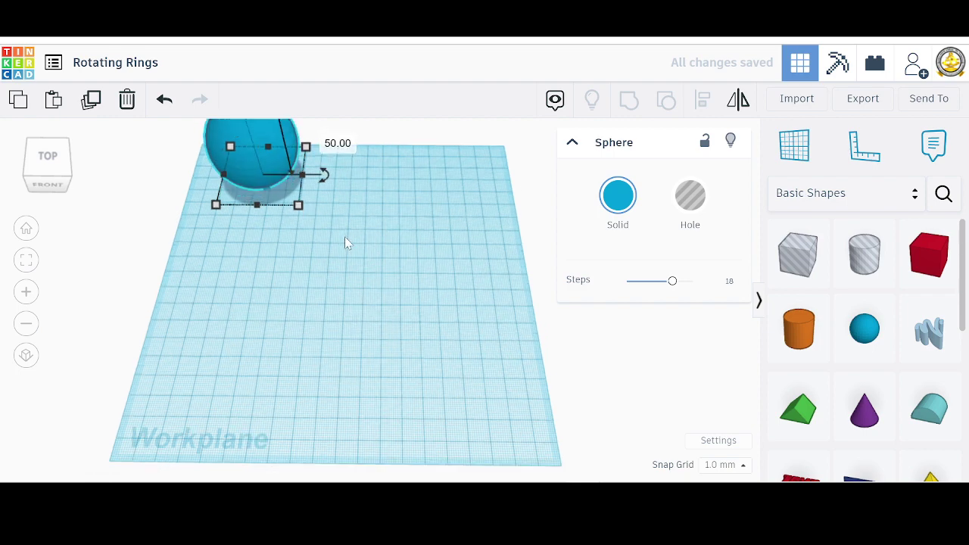
- Undo the sphere's separate size changes and deselect it
left_click(165, 101)
left_click(165, 101)
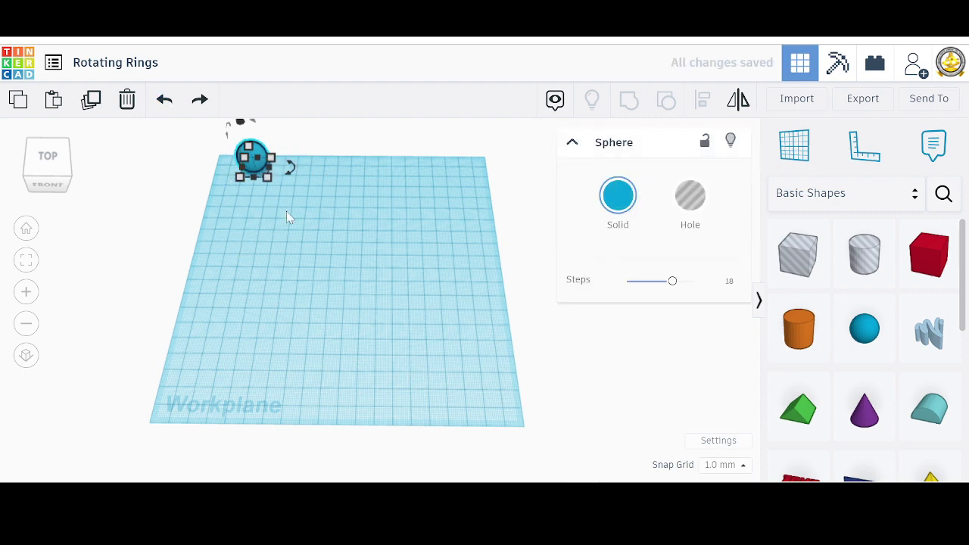
left_click(306, 221)
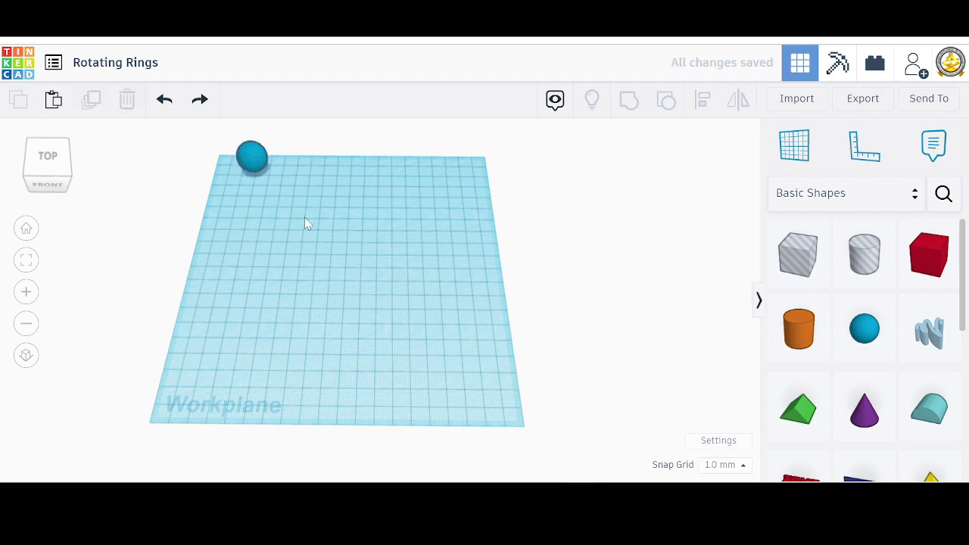
- Scale the sphere uniformly so that its height is 50 mm
left_click(256, 157)
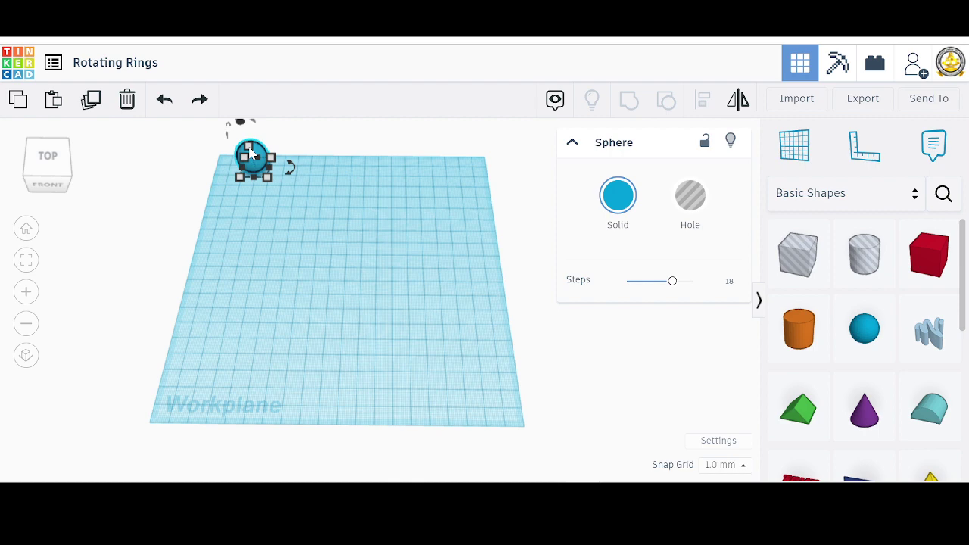
mouse_move(250, 149)
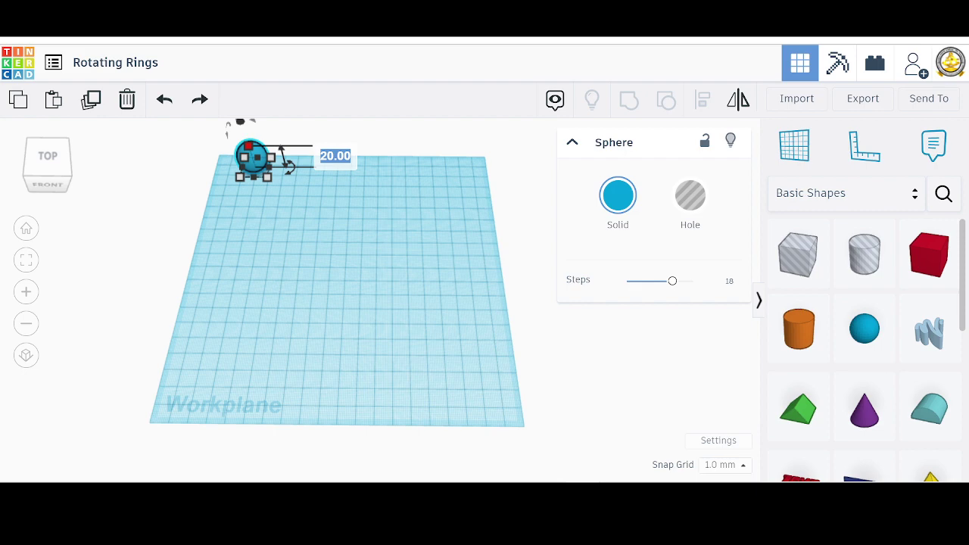
type("50")
key("Return")
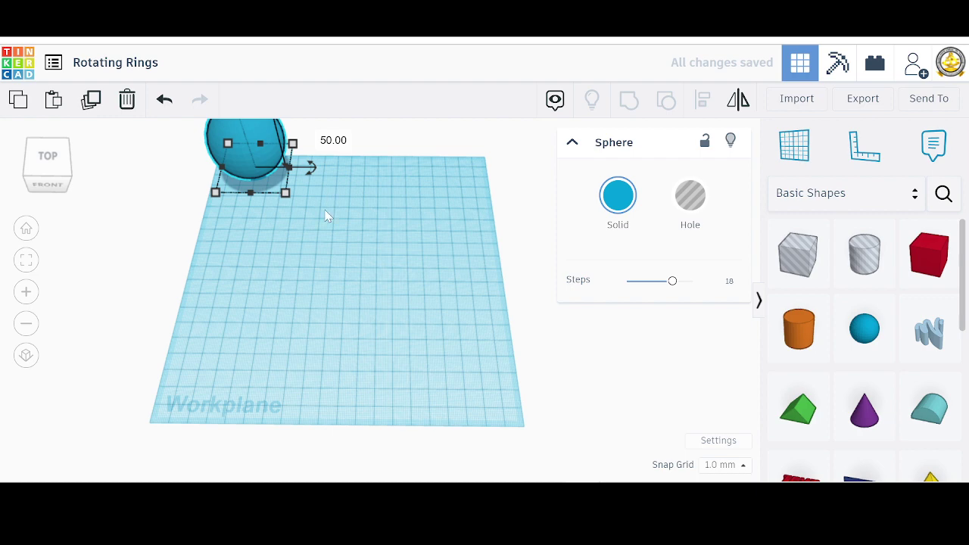
- Duplicate the 50 mm sphere and move the copy along the back edge until it stands clear to the right of the original
key("f")
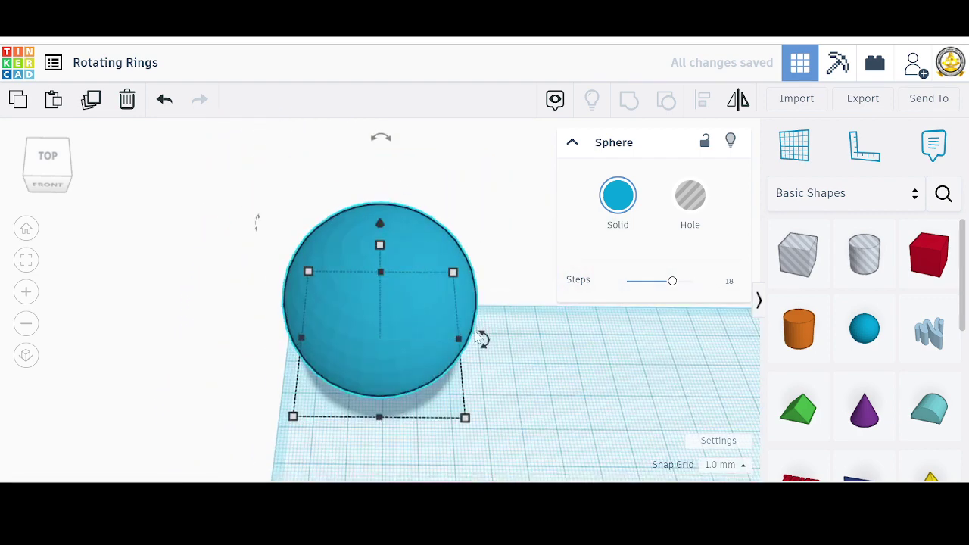
scroll(547, 369, "down", 3)
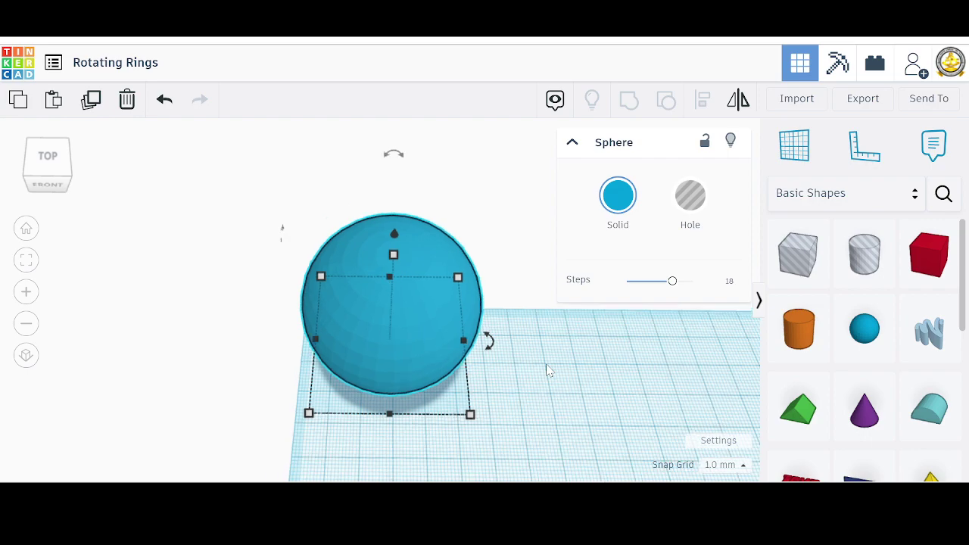
right_click_drag(496, 382, 564, 357)
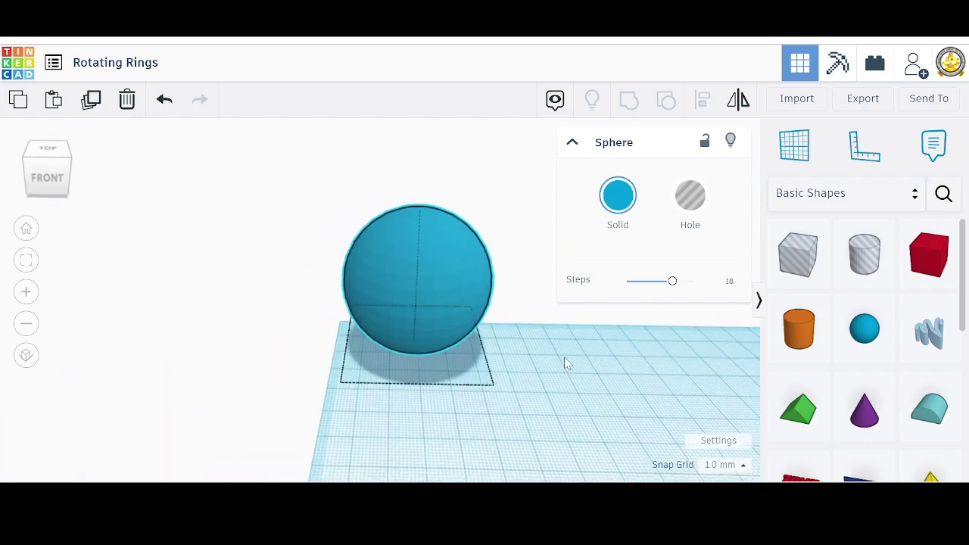
left_click(572, 144)
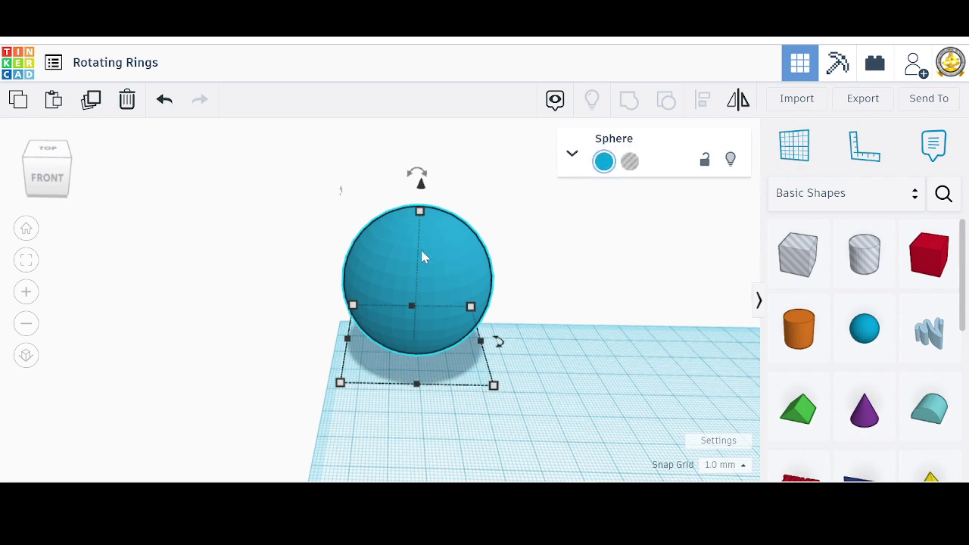
left_click(91, 100)
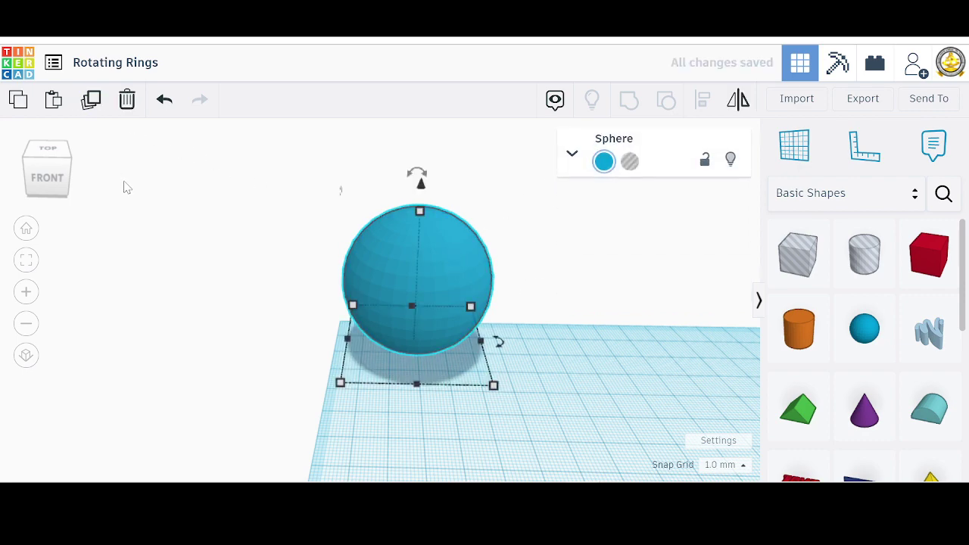
key("Right")
key("Right")
key("Right")
key("Right")
key("Right")
key("Right")
key("Right")
key("Right")
key("Right")
key("Right")
key("Right")
key("Right")
key("Right")
key("Right")
key("Right")
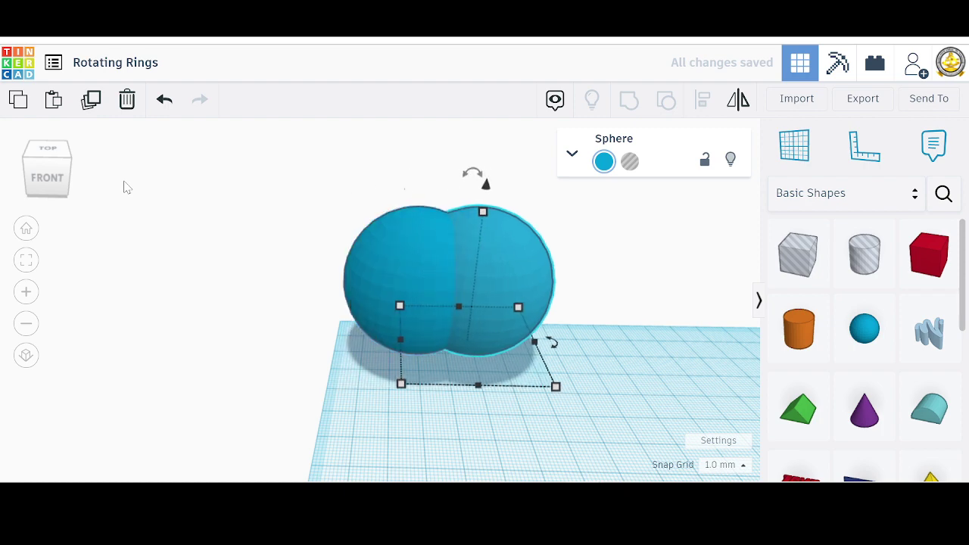
key("Right")
key("Right")
key("Right")
key("Right")
key("Right")
key("Right")
key("Right")
key("Right")
key("Right")
key("Right")
key("Right")
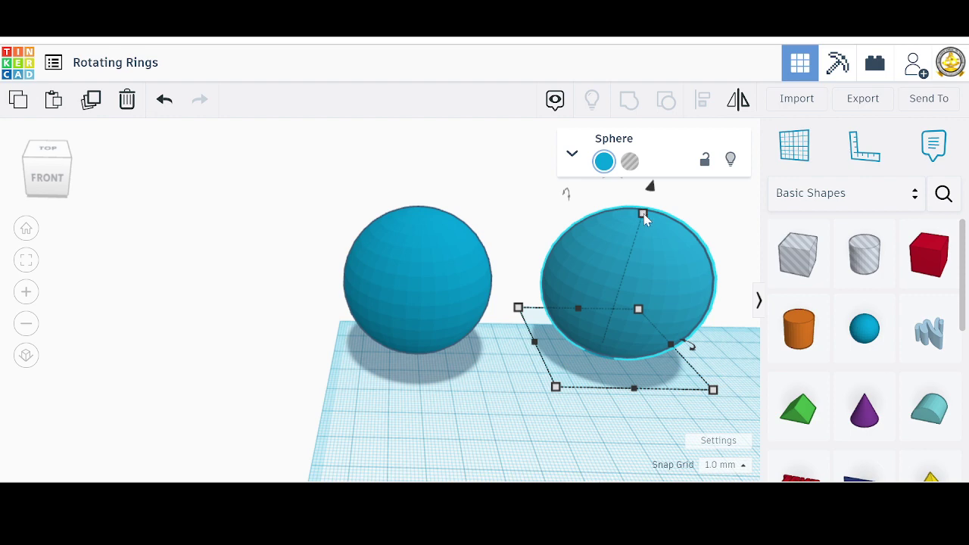
- Scale the copied sphere uniformly to 44 mm and turn it into a hole
mouse_move(644, 218)
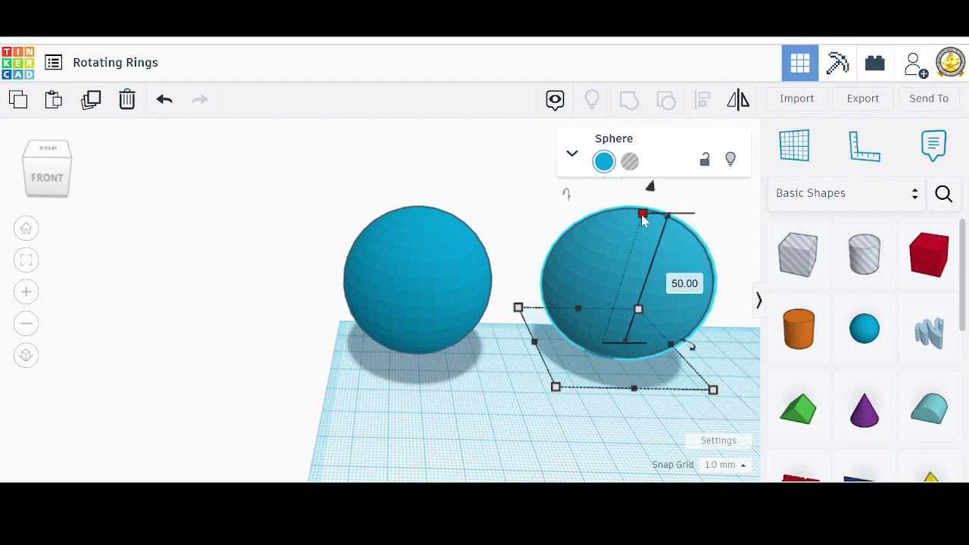
left_click(683, 292)
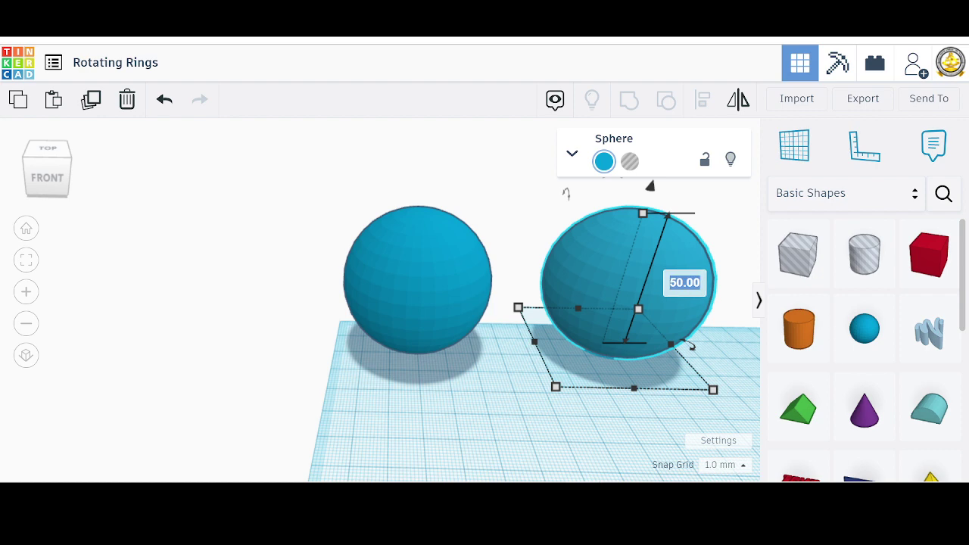
type("44")
key("Return")
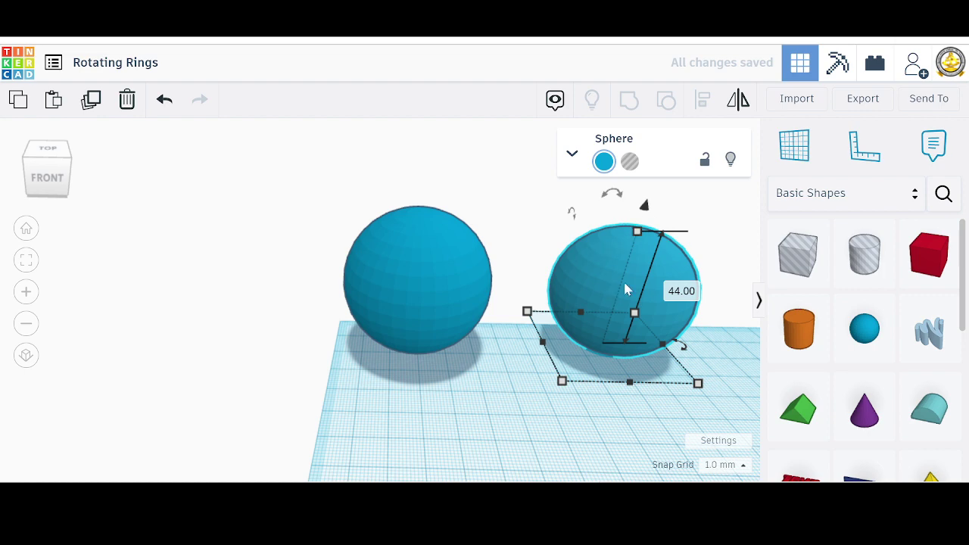
left_click(630, 161)
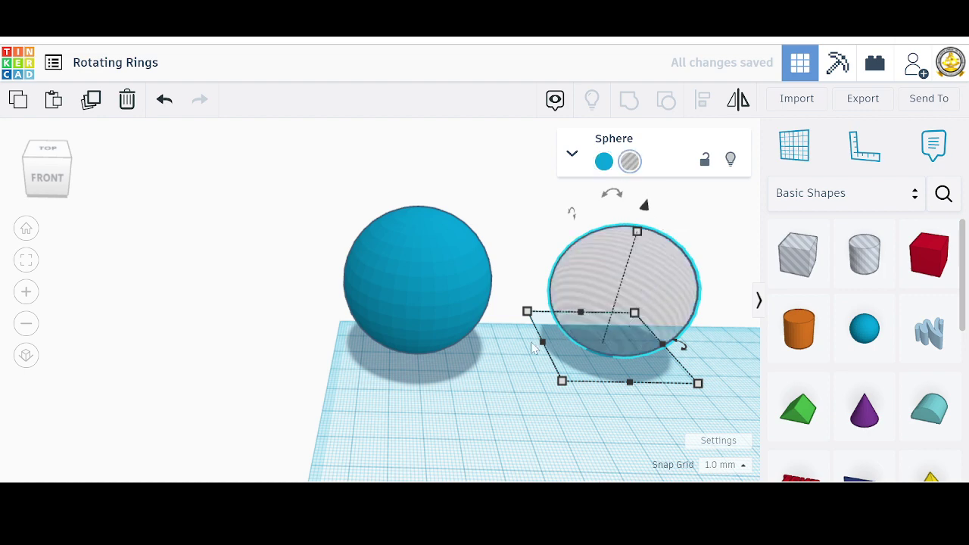
- Duplicate the solid 50 mm sphere and move the copy toward the front of the workplane, in front of the original
scroll(523, 348, "down", 1)
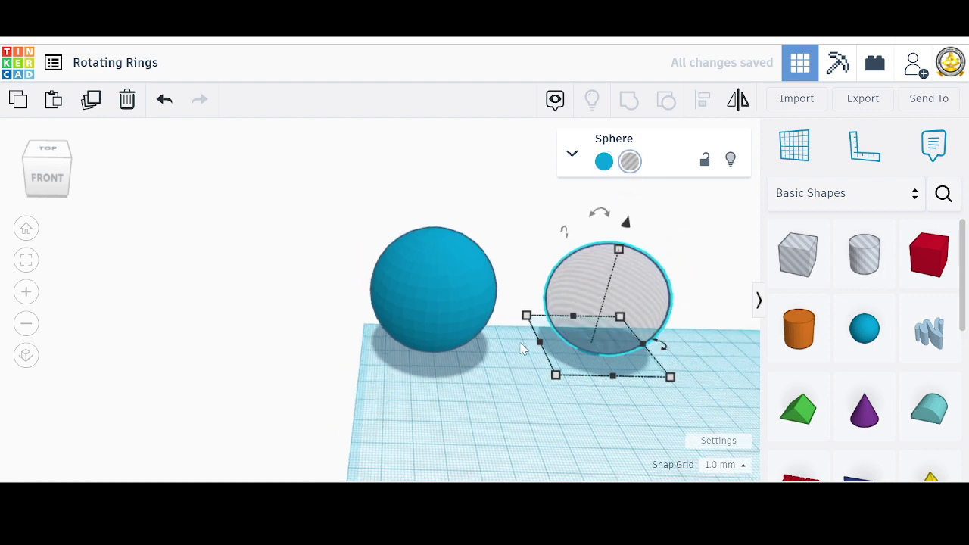
left_click(448, 303)
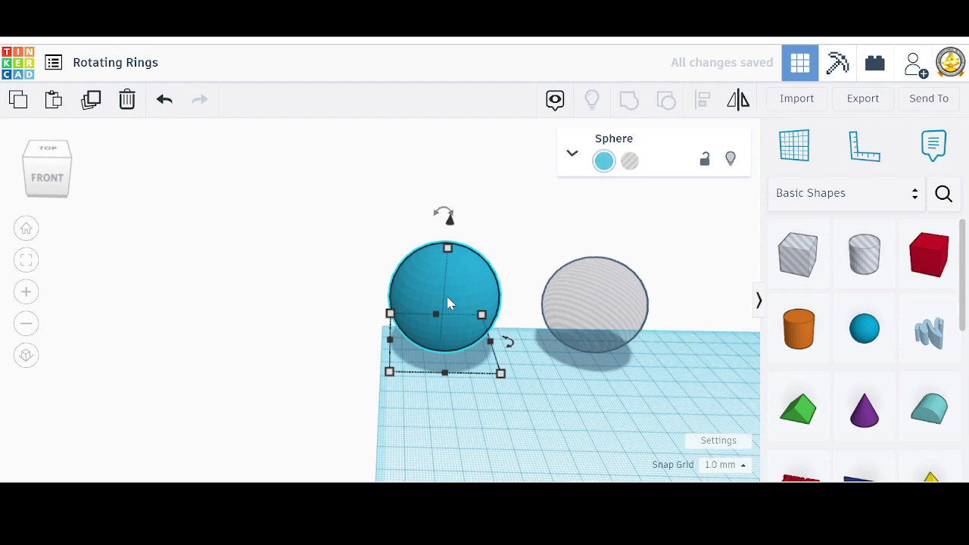
left_click(90, 104)
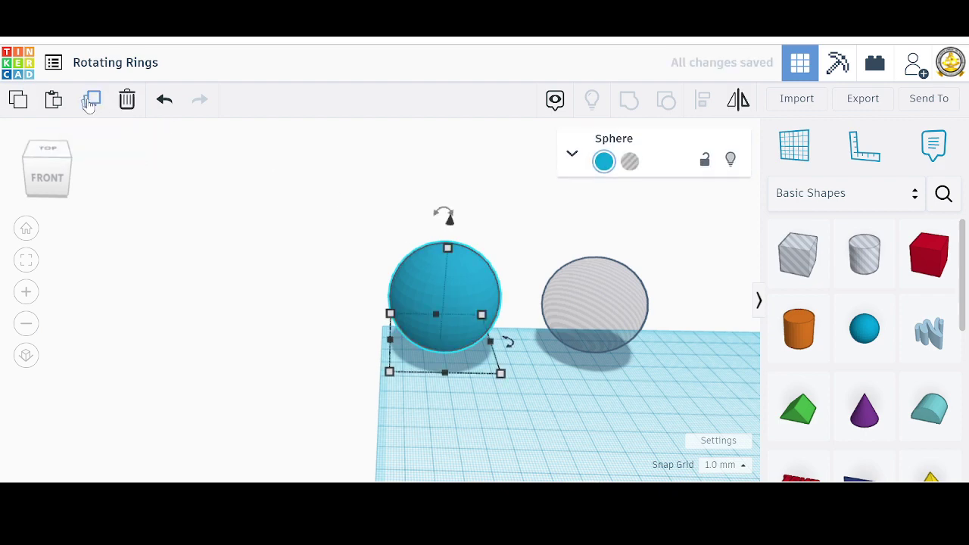
key("Down")
key("Down")
key("Down")
key("Down")
key("Down")
key("Down")
key("Down")
key("Down")
key("Down")
key("Down")
key("Down")
key("Down")
key("Down")
key("Down")
key("Down")
key("Down")
key("Down")
key("Down")
key("Down")
key("Down")
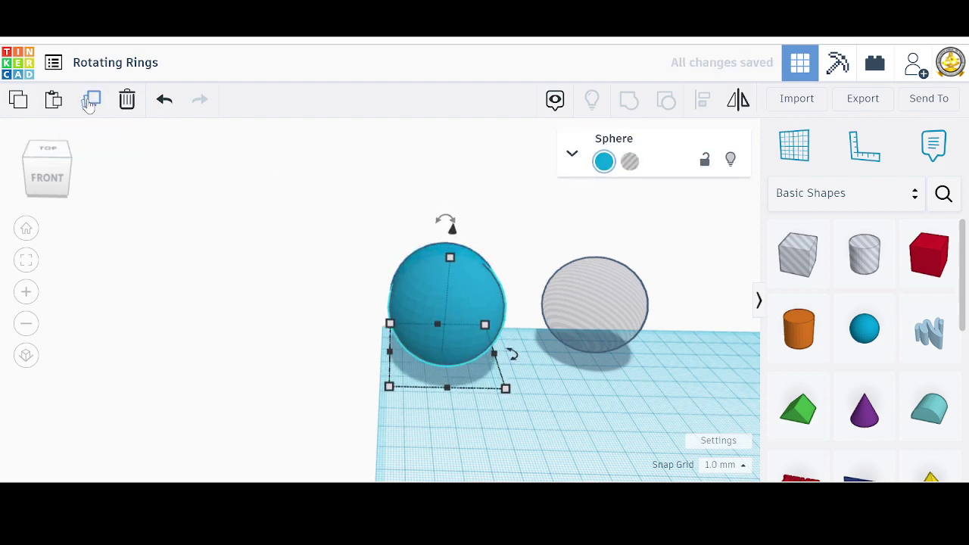
key("Down")
key("Down")
key("Down")
key("Down")
key("Down")
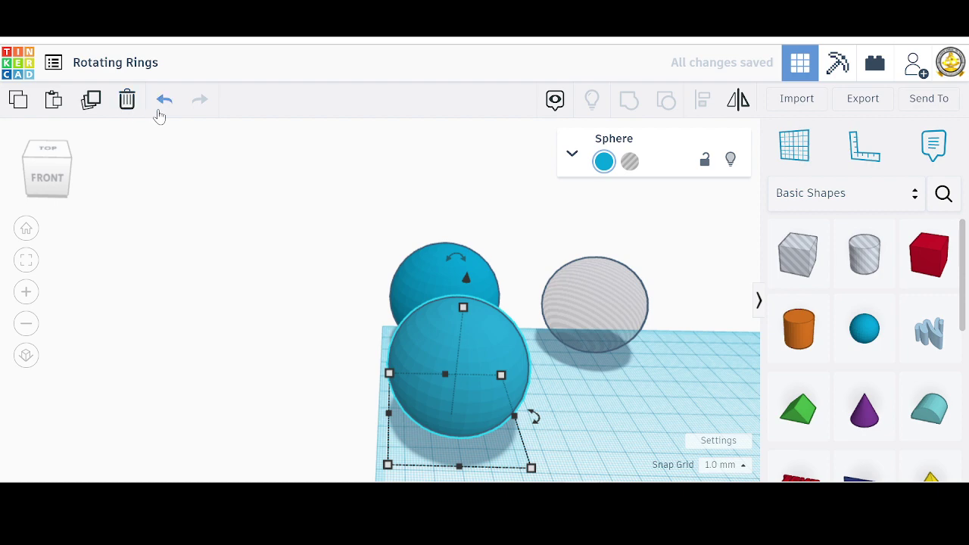
- Scale the front solid sphere uniformly to 43 mm
mouse_move(464, 307)
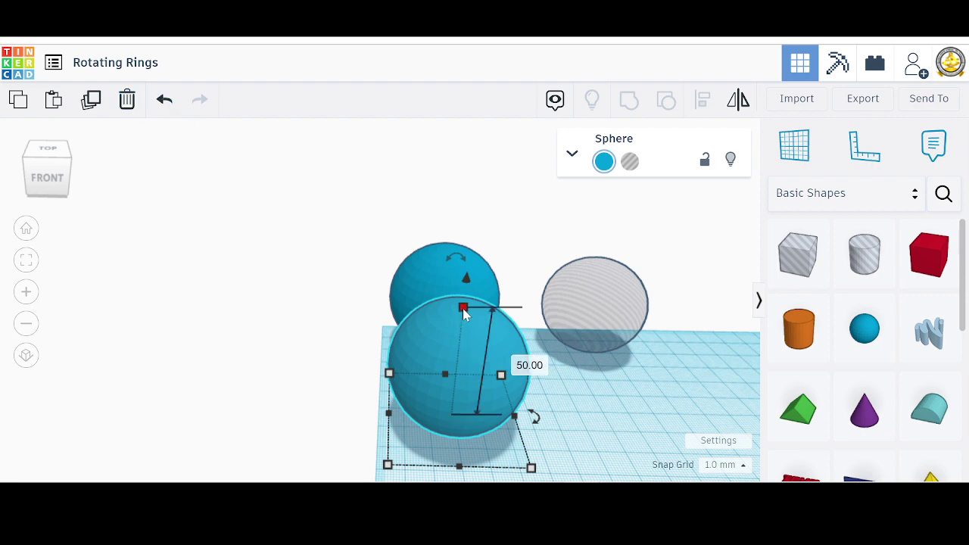
left_click(530, 365)
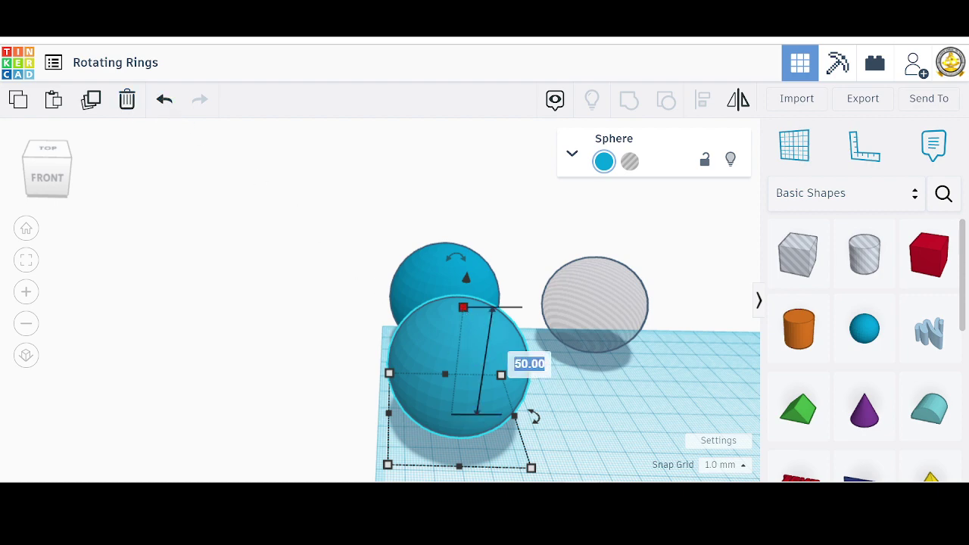
type("43")
key("Return")
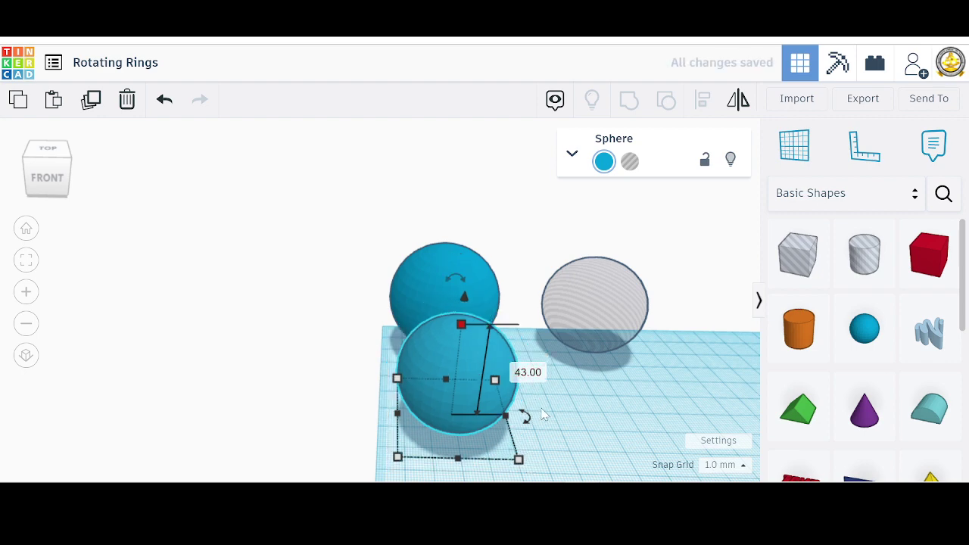
- Duplicate the 43 mm sphere and move the copy to its right side, in front of the hole sphere
left_click(92, 101)
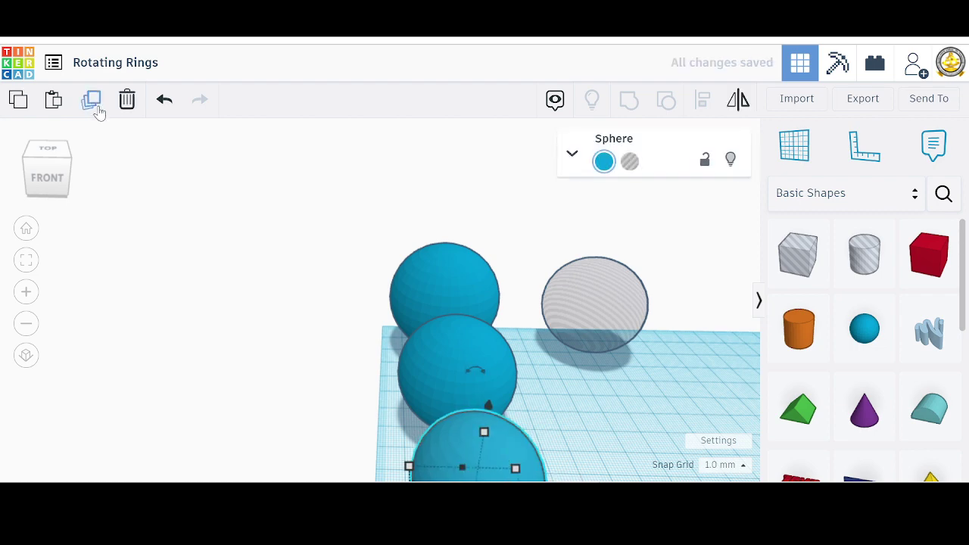
key("Right")
key("Right")
key("Right")
key("Right")
key("Right")
key("Right")
key("Right")
key("Right")
key("Right")
key("Right")
key("Right")
key("Right")
key("Right")
key("Right")
key("Right")
key("Up")
key("Up")
key("Up")
key("Up")
key("Up")
key("Up")
key("Up")
key("Up")
key("Up")
key("Up")
key("Up")
key("Up")
key("Up")
key("Up")
key("Up")
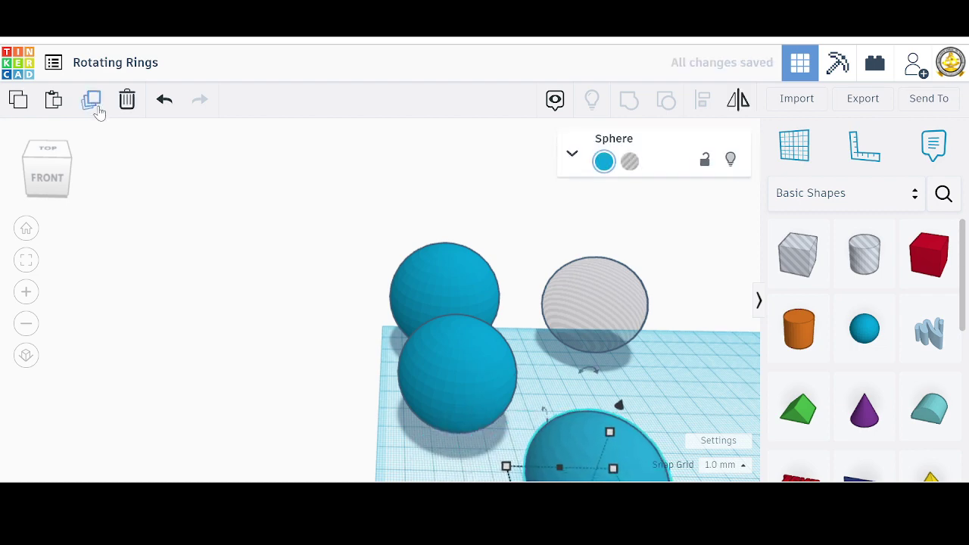
key("Right")
key("Right")
key("Right")
key("Right")
key("Right")
key("Right")
key("Right")
key("Right")
key("Right")
key("Right")
key("Right")
key("Right")
key("Right")
key("Right")
key("Right")
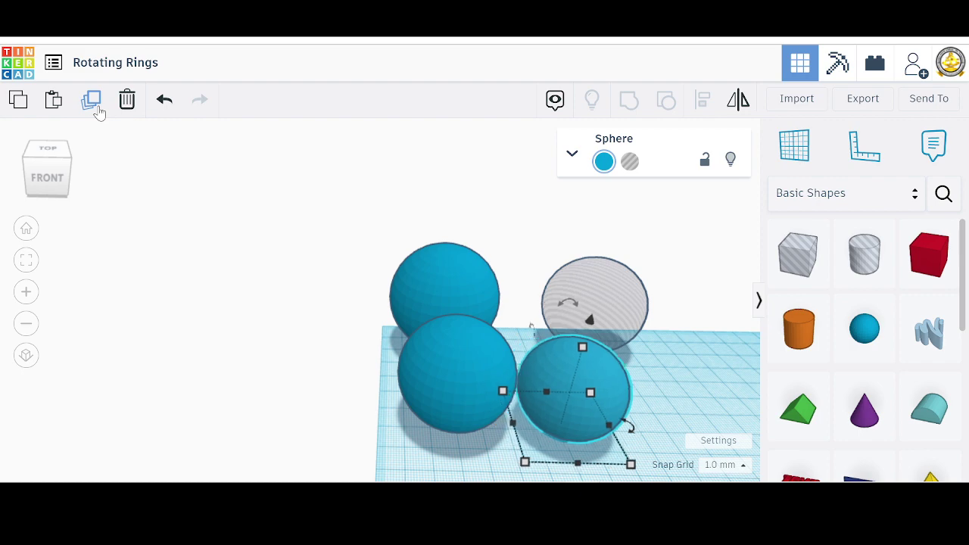
- Scale the copied solid sphere in front of the hole sphere uniformly to 37 mm
key("Up")
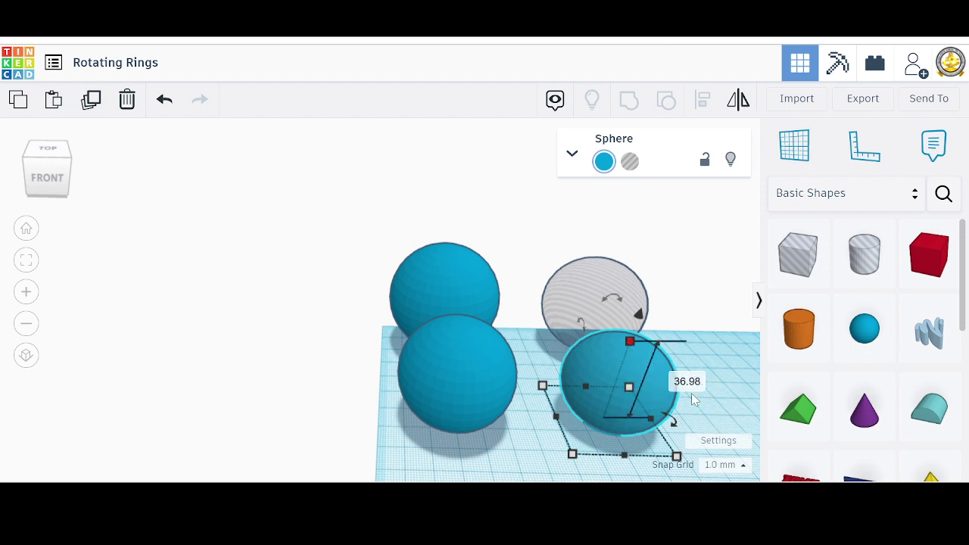
left_click(689, 383)
type("37")
key("Return")
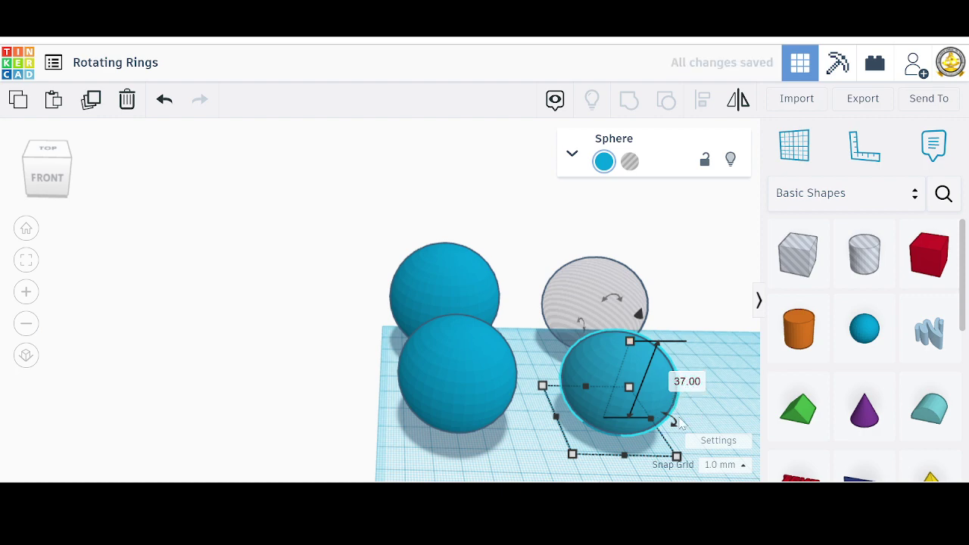
scroll(572, 463, "down", 2)
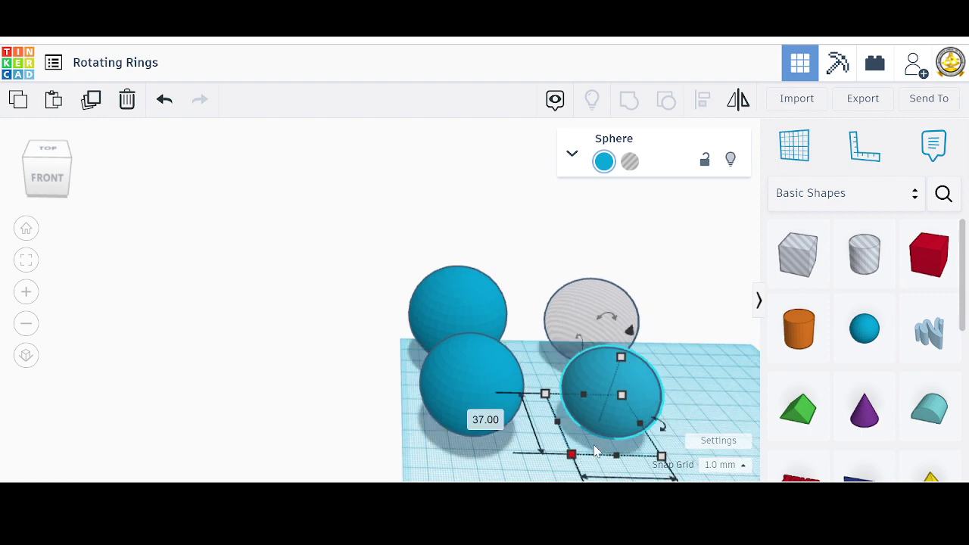
scroll(703, 401, "down", 3)
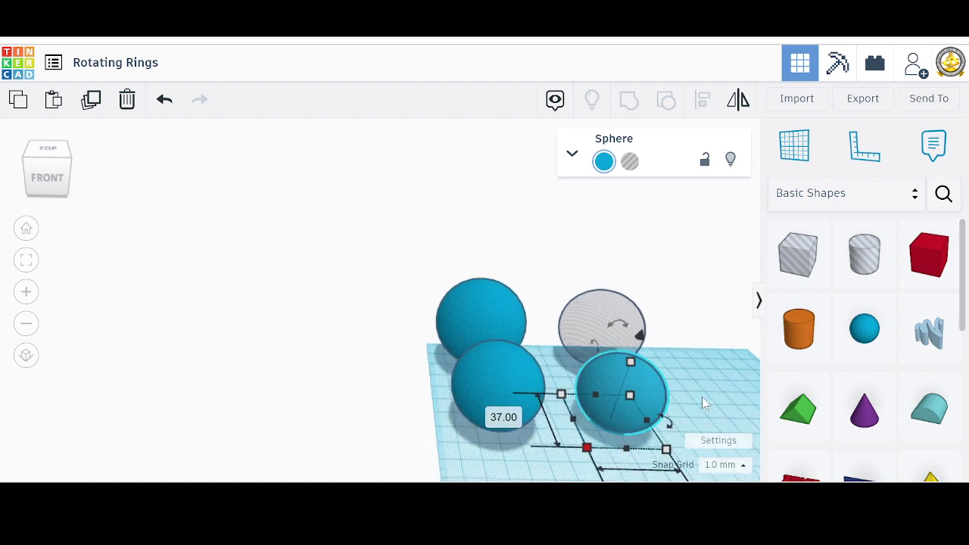
scroll(702, 405, "down", 2)
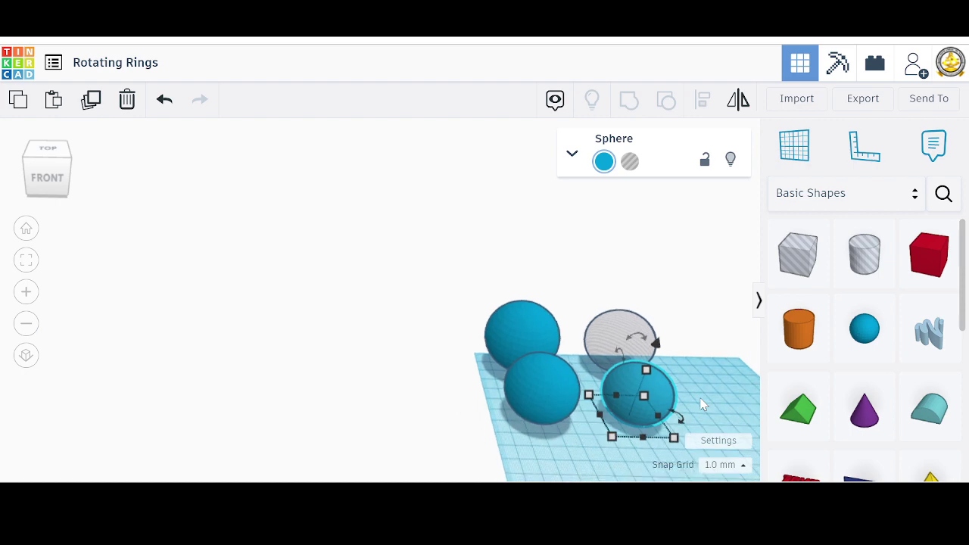
scroll(701, 403, "up", 5)
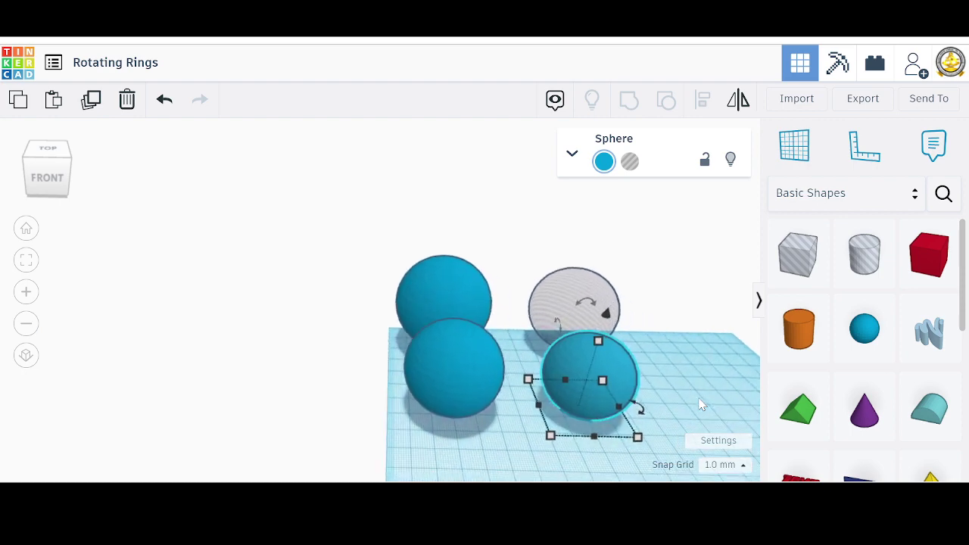
scroll(586, 386, "down", 2)
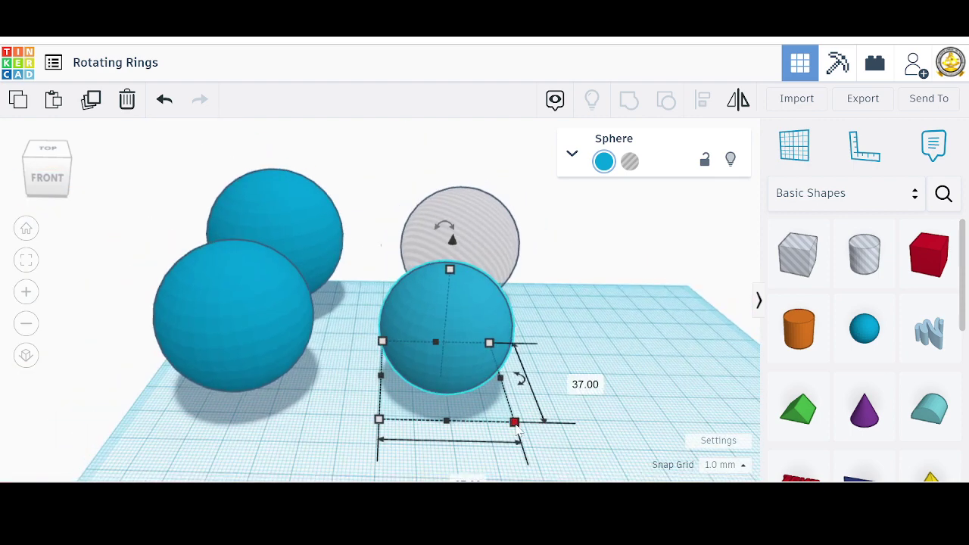
scroll(517, 428, "down", 3)
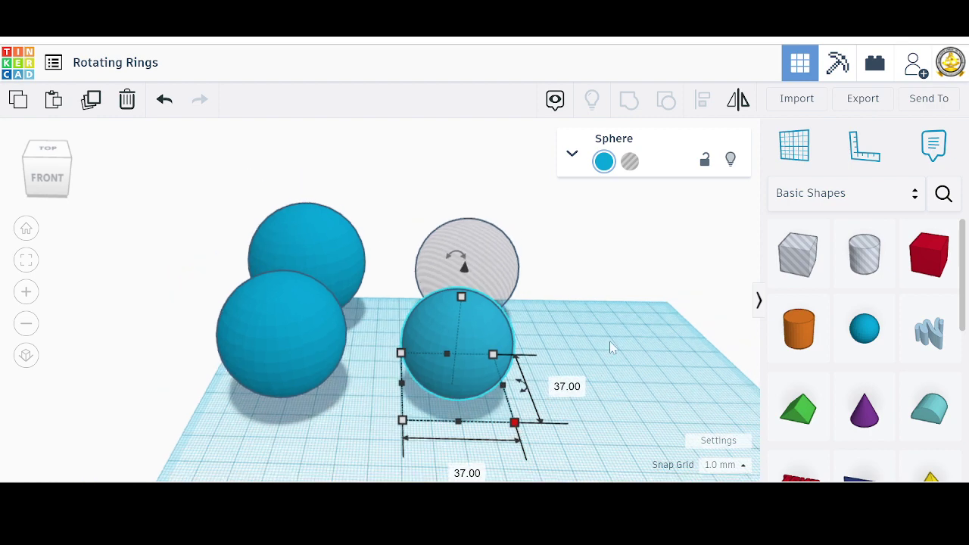
left_click(622, 331)
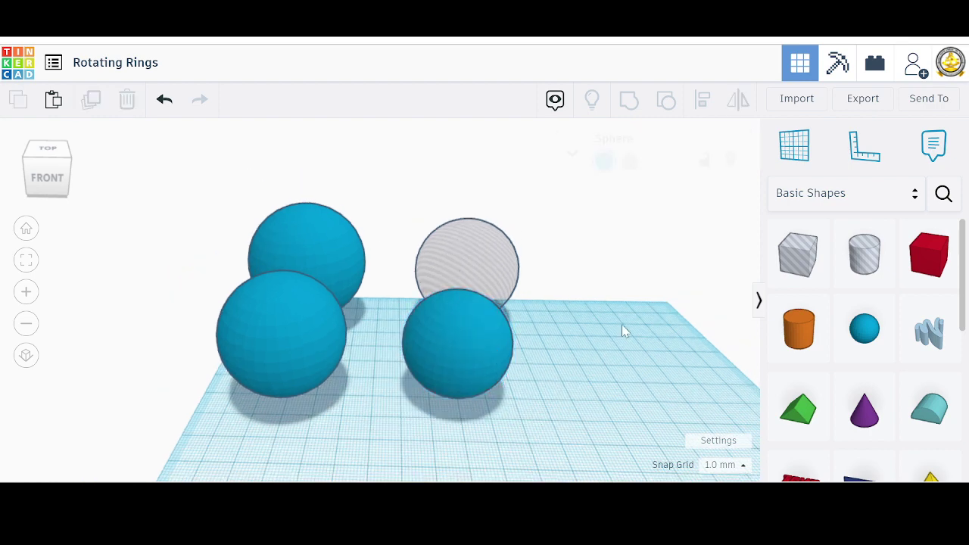
- Turn the 37 mm sphere into a hole and nudge it slightly to the right, in line with the other hole sphere
left_click(466, 336)
left_click(630, 162)
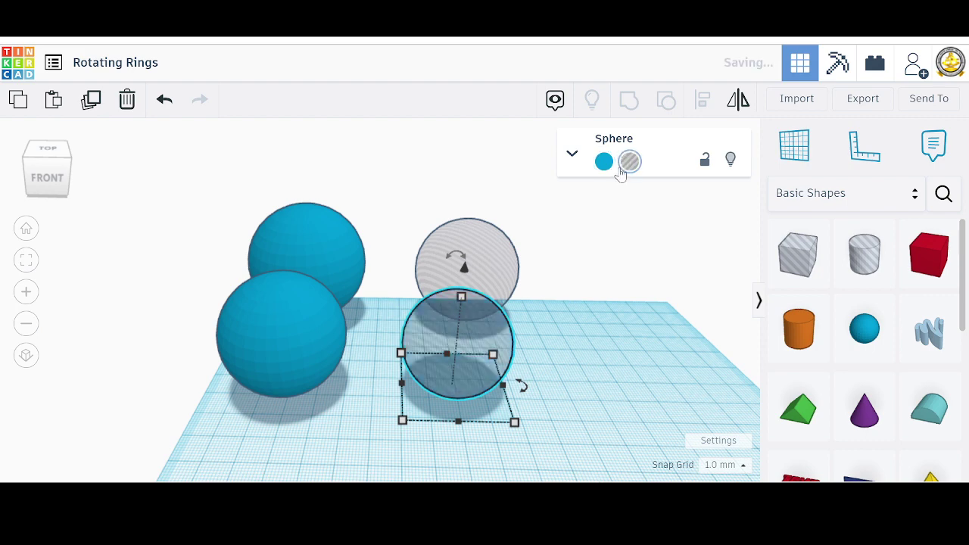
key("Right")
key("Right")
key("Right")
key("Right")
key("Right")
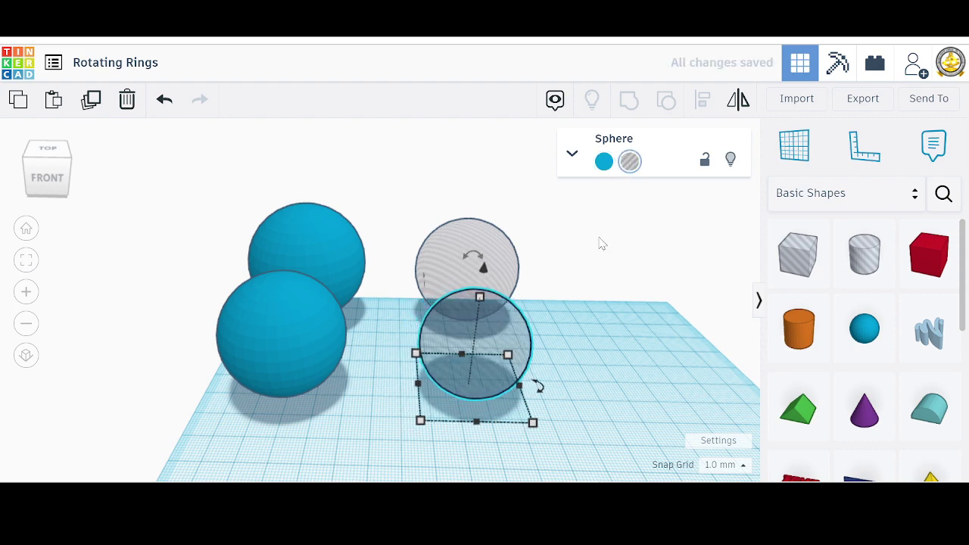
- Duplicate the solid 43 mm sphere and move the copy toward the front of the workplane, in front of the original
left_click(288, 318)
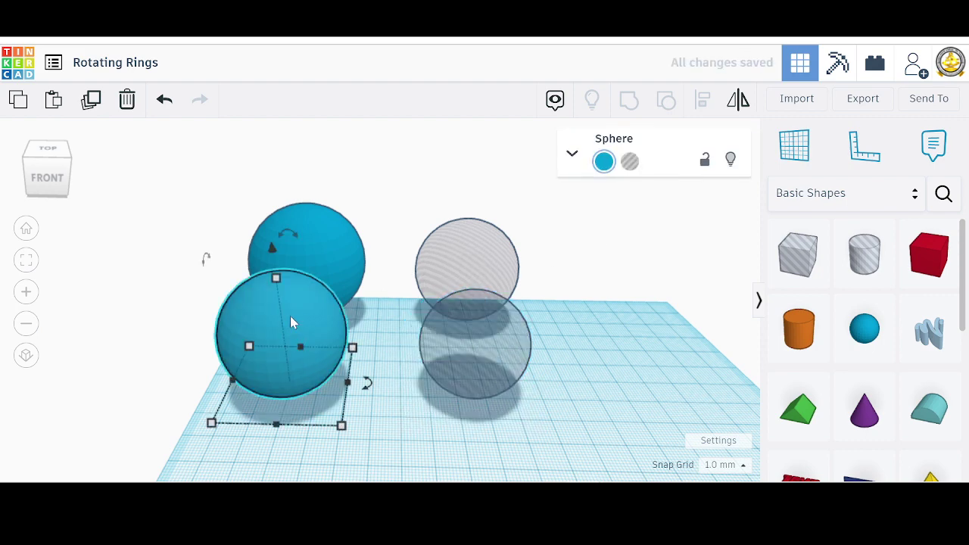
left_click(91, 99)
key("Down")
key("Down")
key("Down")
key("Down")
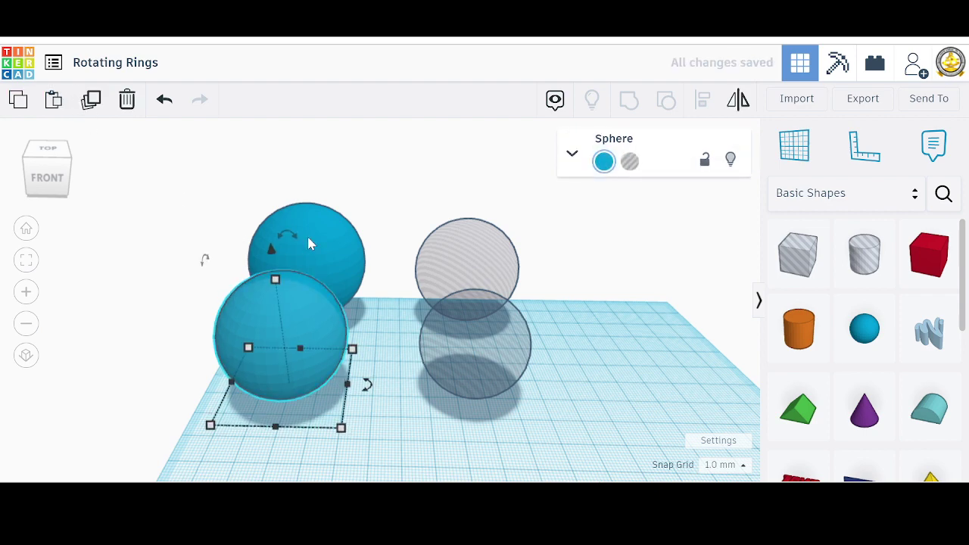
key("Down")
key("Down")
key("Down")
key("Down")
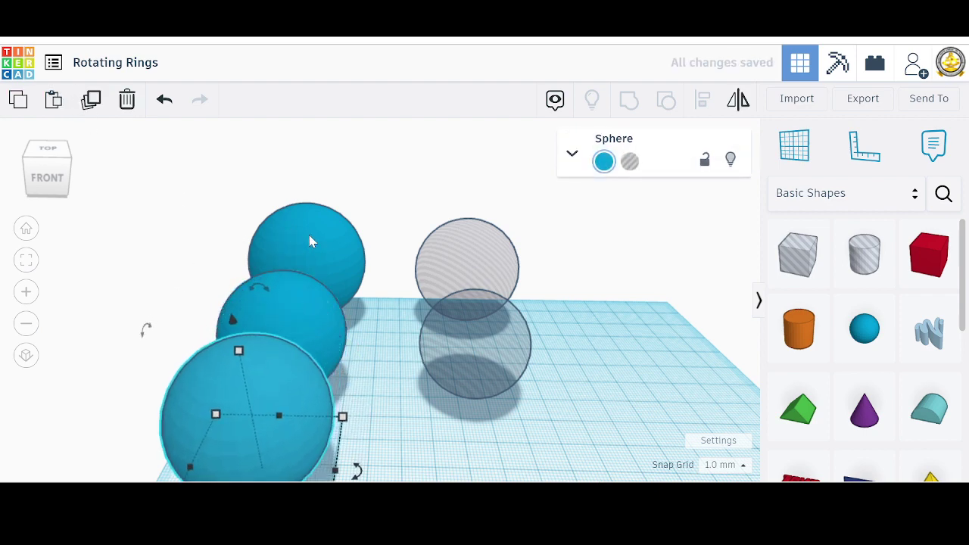
- Scale the frontmost solid sphere uniformly to 36 mm
scroll(311, 241, "down", 2)
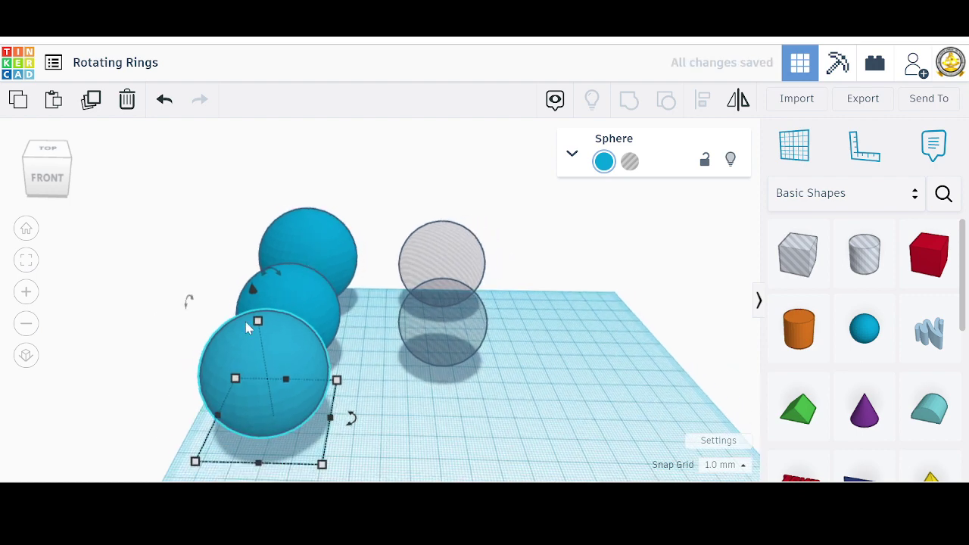
mouse_move(259, 323)
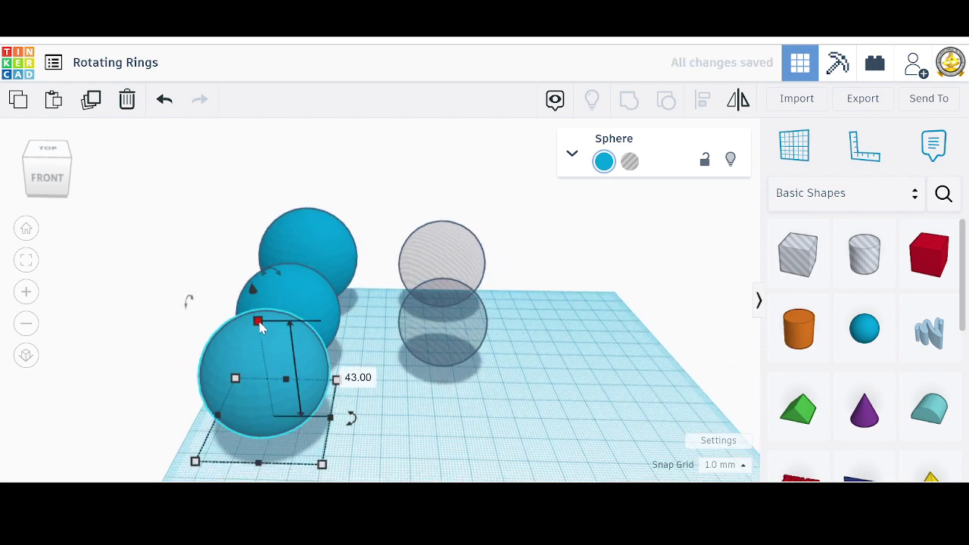
left_click(347, 374)
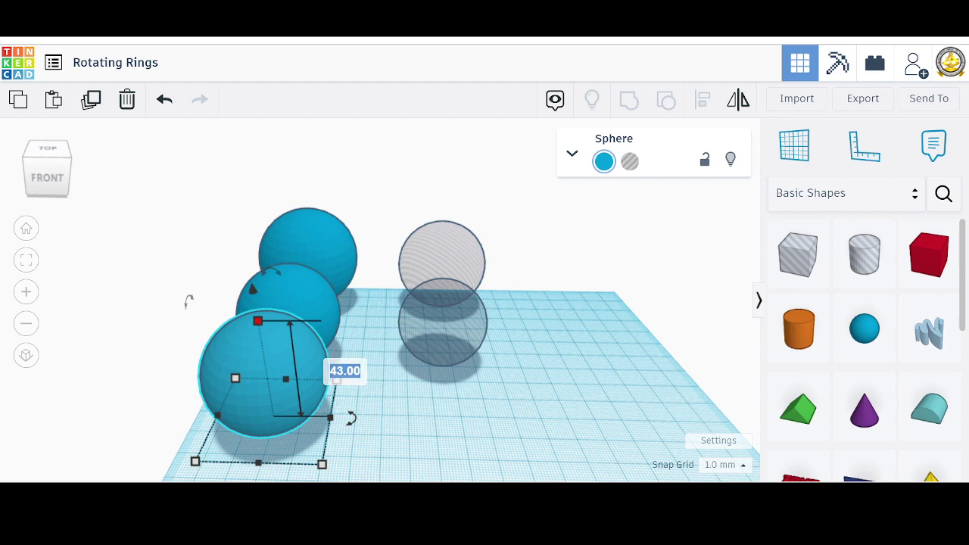
type("36")
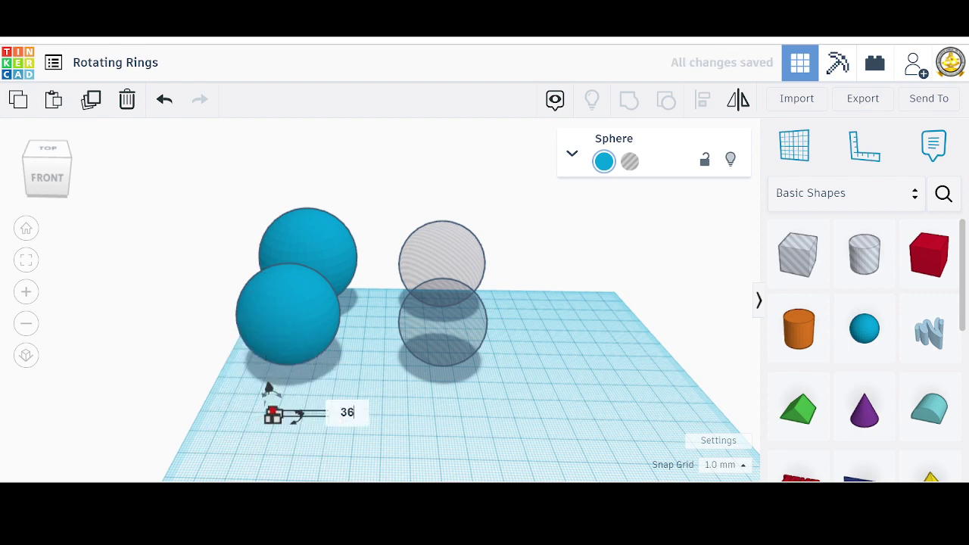
key("Return")
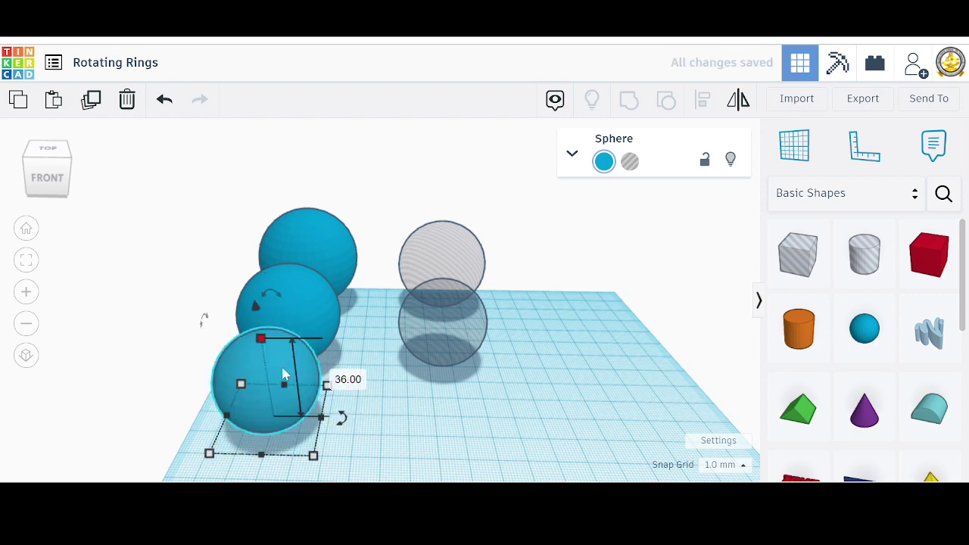
left_click(382, 376)
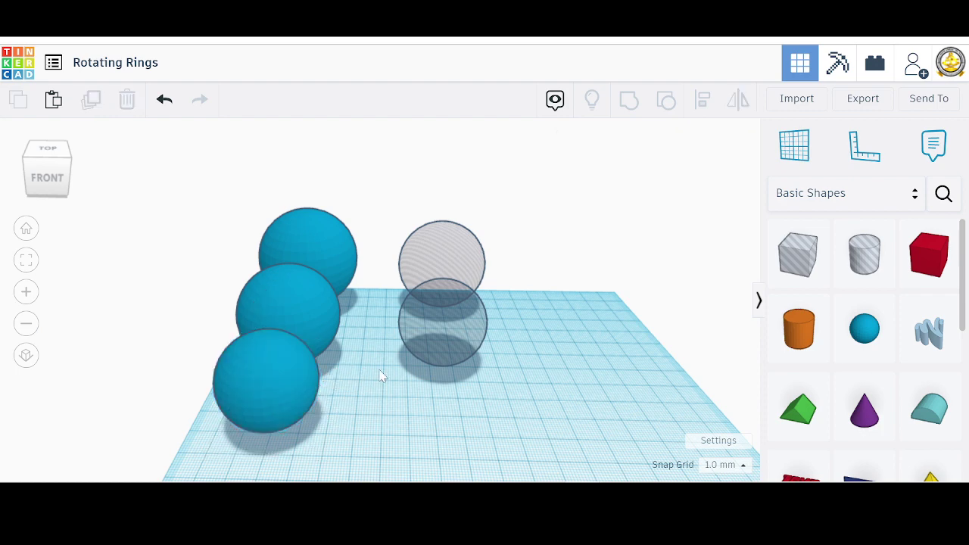
- Duplicate the 36 mm sphere and move the copy to its right side, in front of the two hole spheres
left_click(272, 377)
left_click(92, 99)
key("Right")
key("Right")
key("Right")
key("Right")
key("Right")
key("Right")
key("Right")
key("Right")
key("Right")
key("Right")
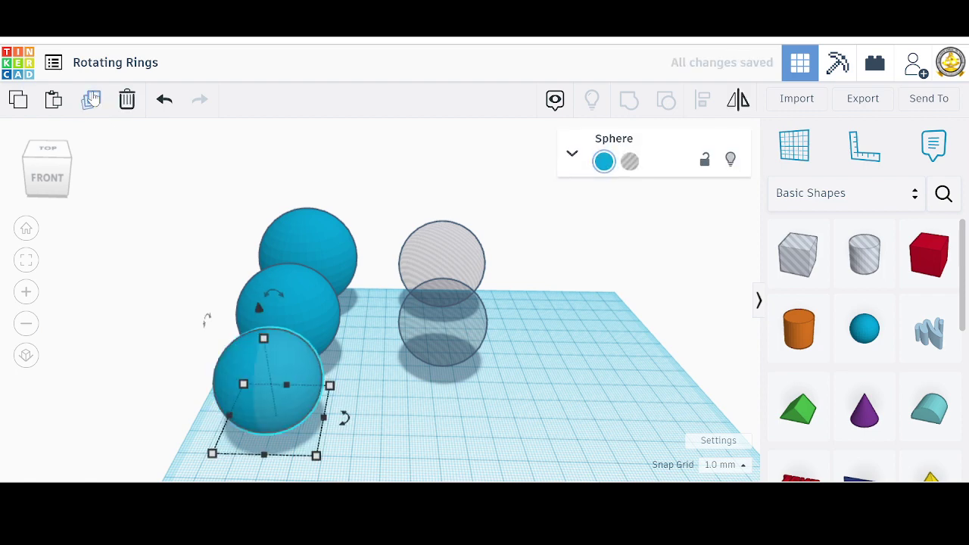
key("Right")
key("Right")
key("Right")
key("Right")
key("Right")
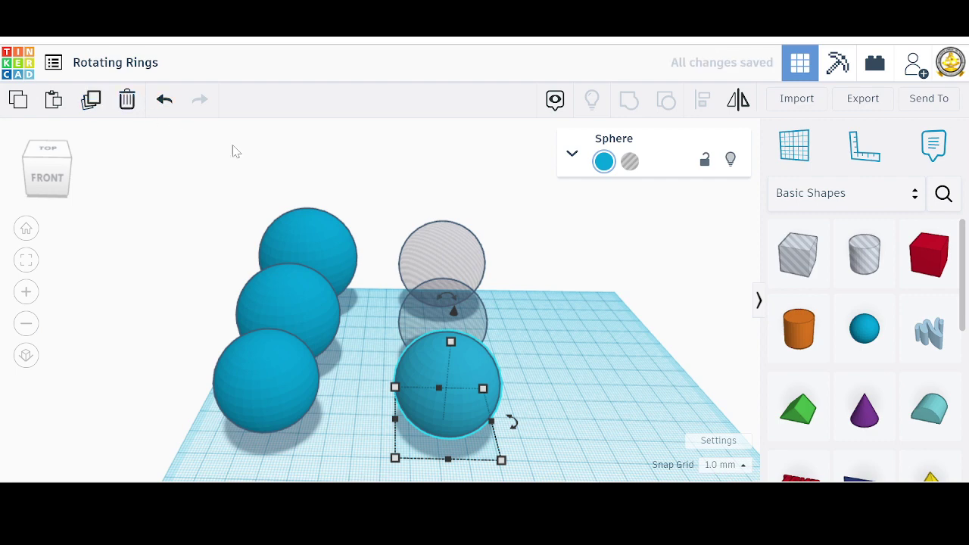
- Scale the copied sphere uniformly to 30 mm and turn it into a hole
mouse_move(451, 342)
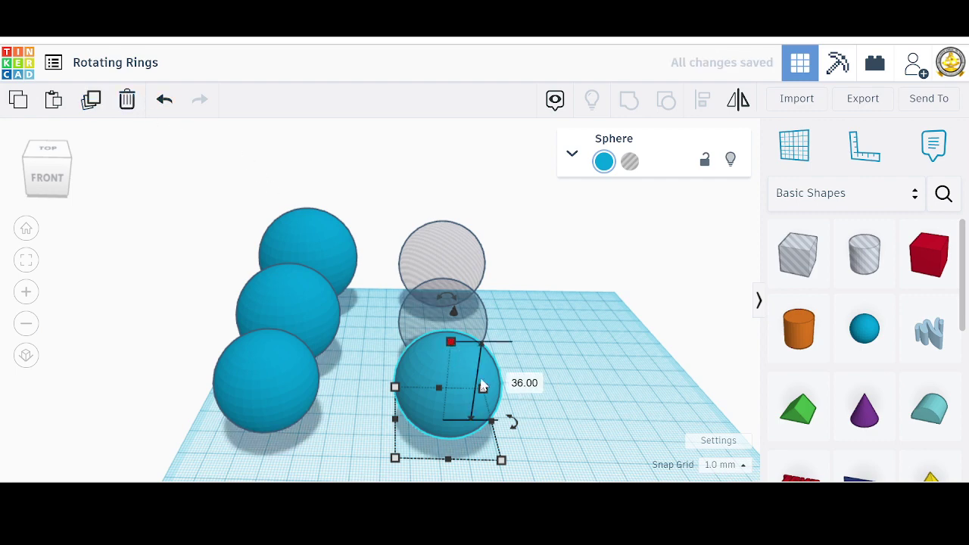
left_click(527, 387)
type("30")
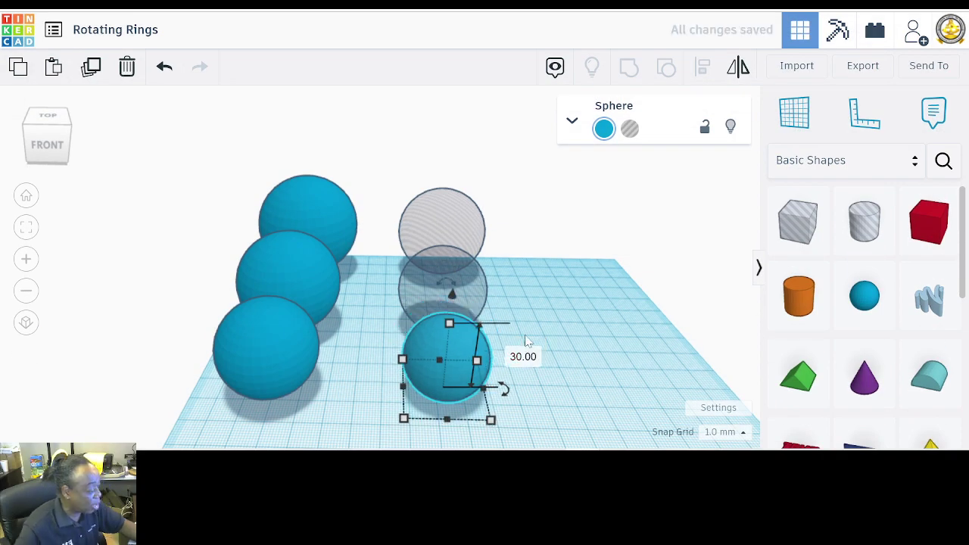
left_click(630, 130)
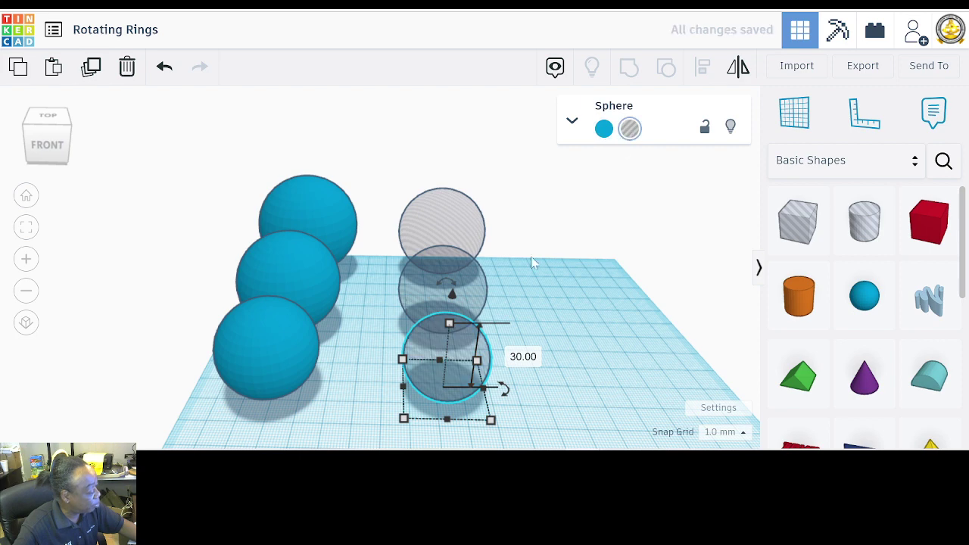
- Duplicate the solid 36 mm sphere and move the copy forward to start a fourth row in front of it
scroll(532, 262, "down", 3)
left_click(338, 337)
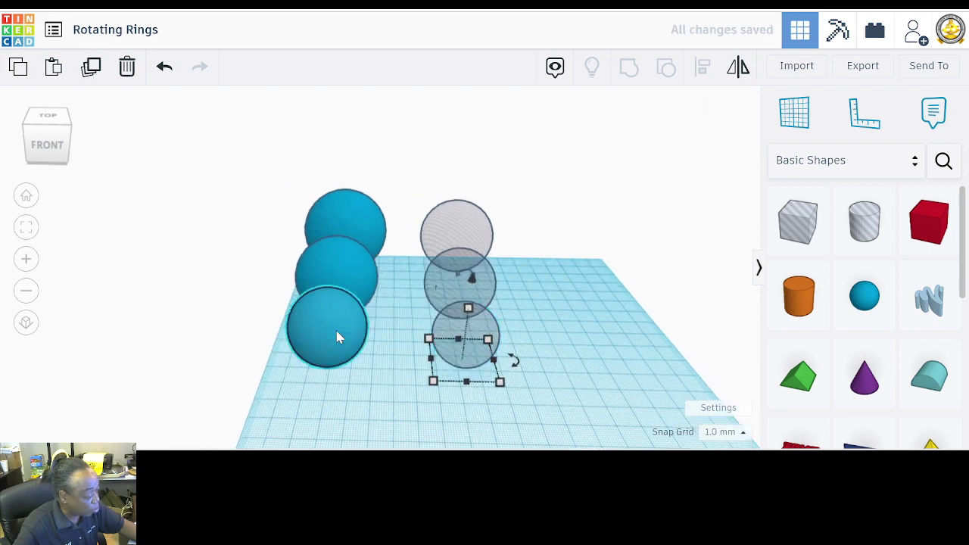
left_click(91, 68)
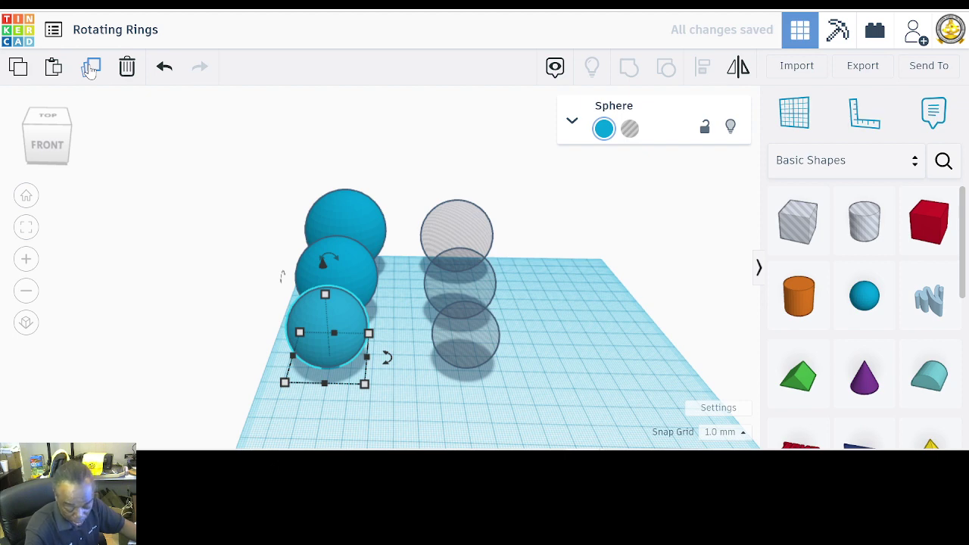
key("Down")
key("Down")
key("Down")
key("Down")
key("Down")
key("Down")
key("Down")
key("Down")
key("Down")
key("Down")
key("Down")
key("Down")
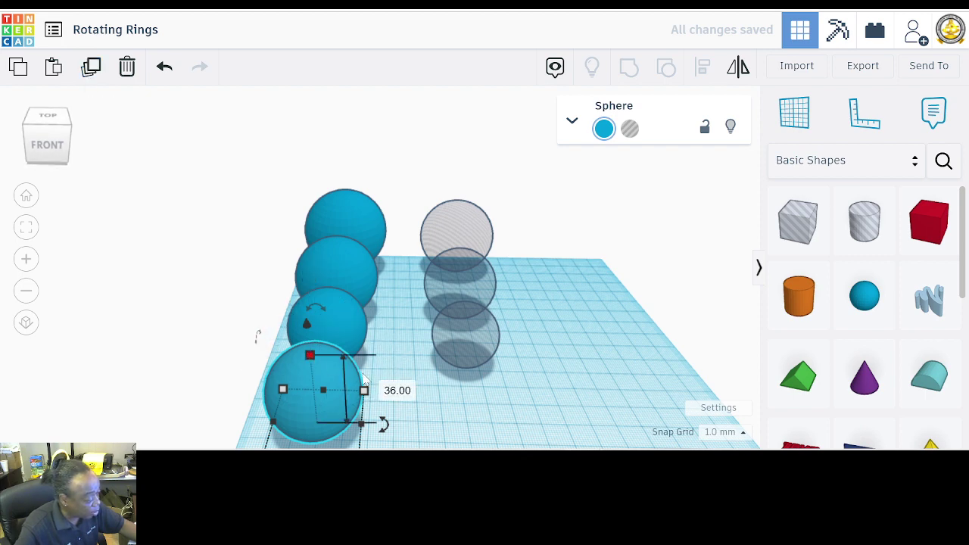
- Scale the fourth-row solid sphere uniformly to 28 mm
left_click(404, 395)
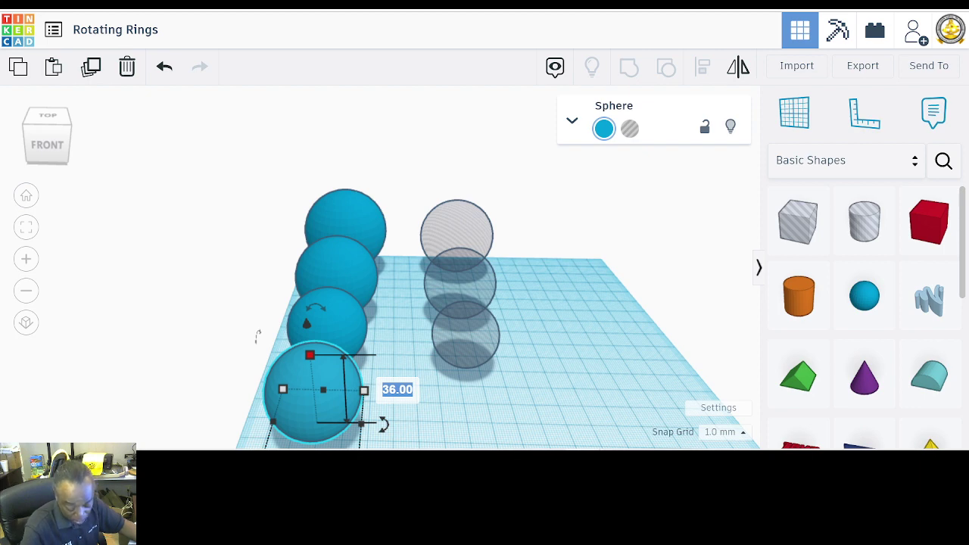
type("28")
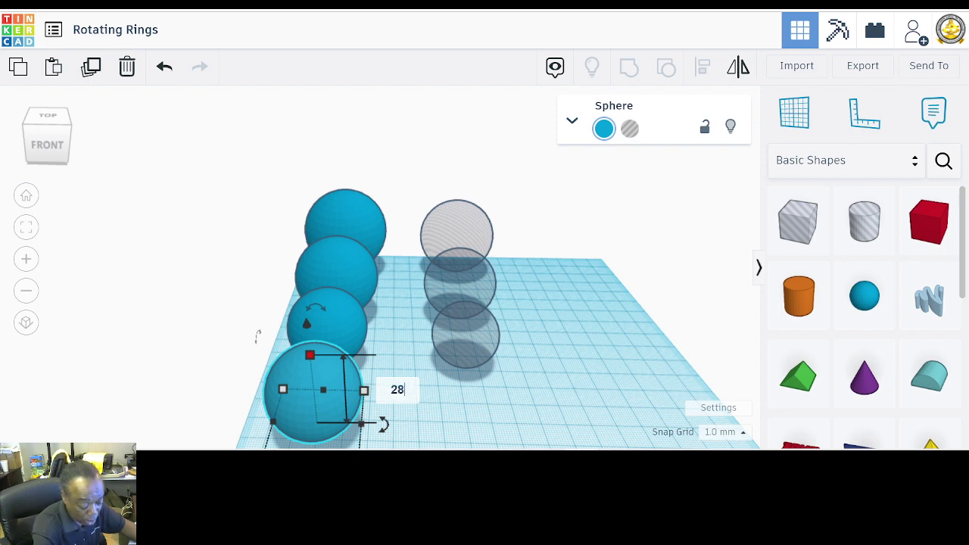
key("Return")
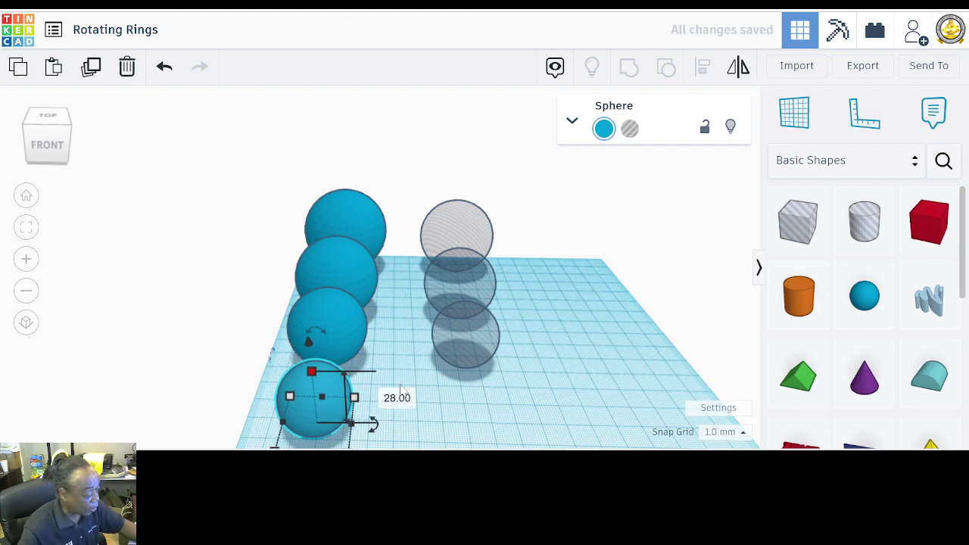
left_click(394, 348)
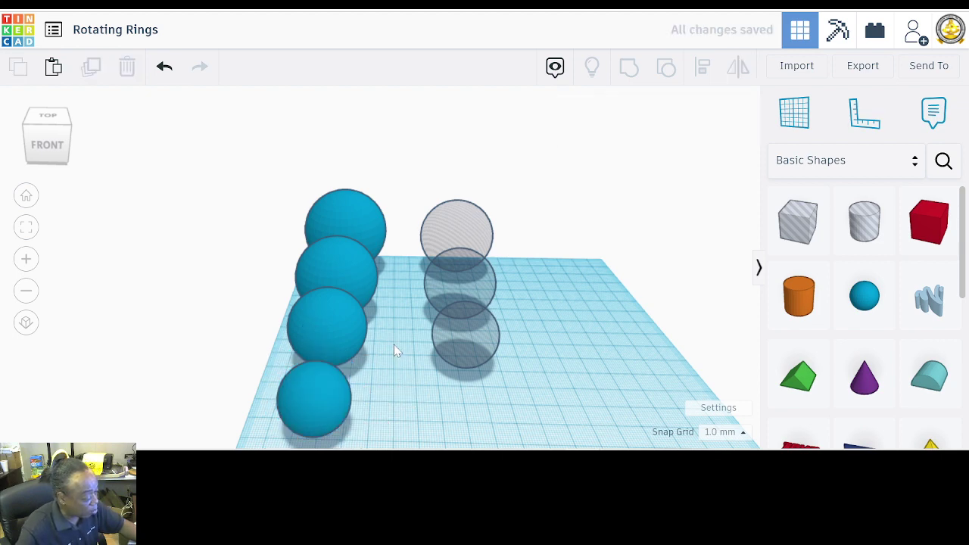
- Duplicate the 28 mm sphere and move the copy to its right side, in front of the three hole spheres
scroll(394, 346, "down", 2)
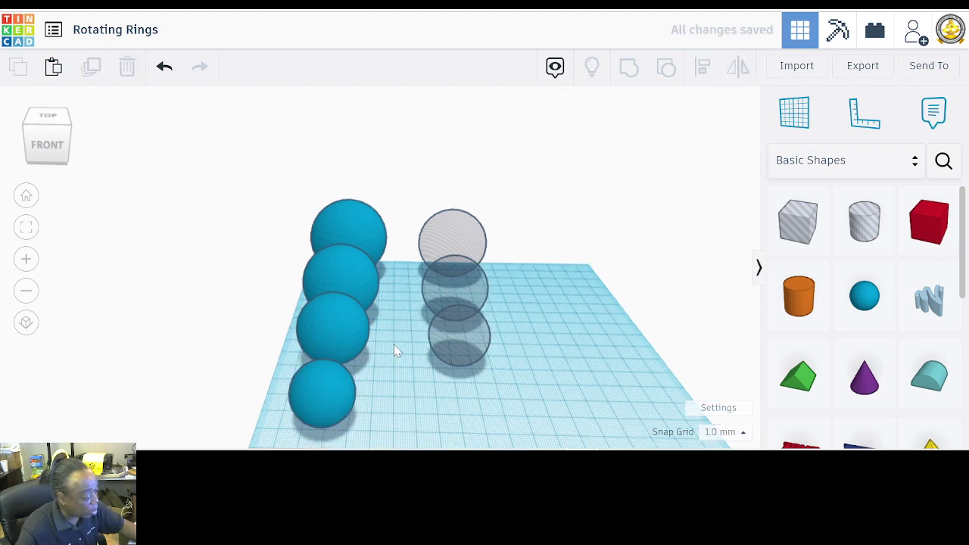
left_click(324, 400)
left_click(90, 68)
key("Right")
key("Right")
key("Right")
key("Right")
key("Right")
key("Right")
key("Right")
key("Right")
key("Right")
key("Right")
key("Right")
key("Right")
key("Right")
key("Right")
key("Right")
key("Right")
key("Right")
key("Right")
key("Right")
key("Right")
key("Right")
key("Right")
key("Right")
key("Right")
key("Right")
key("Right")
key("Right")
key("Right")
key("Right")
key("Right")
key("Right")
key("Right")
key("Right")
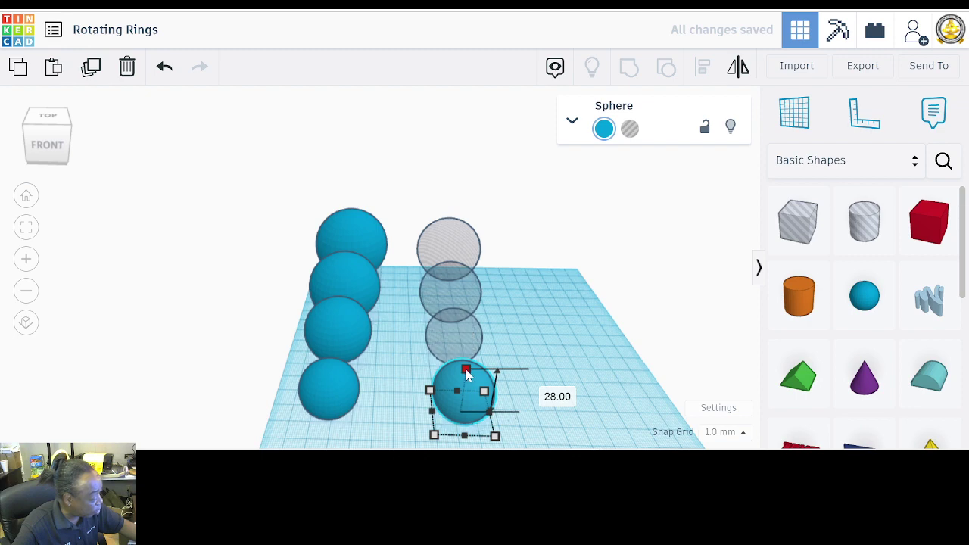
- Scale the copied sphere beside the 28 mm solid uniformly to 23 mm and turn it into a hole
left_click(545, 390)
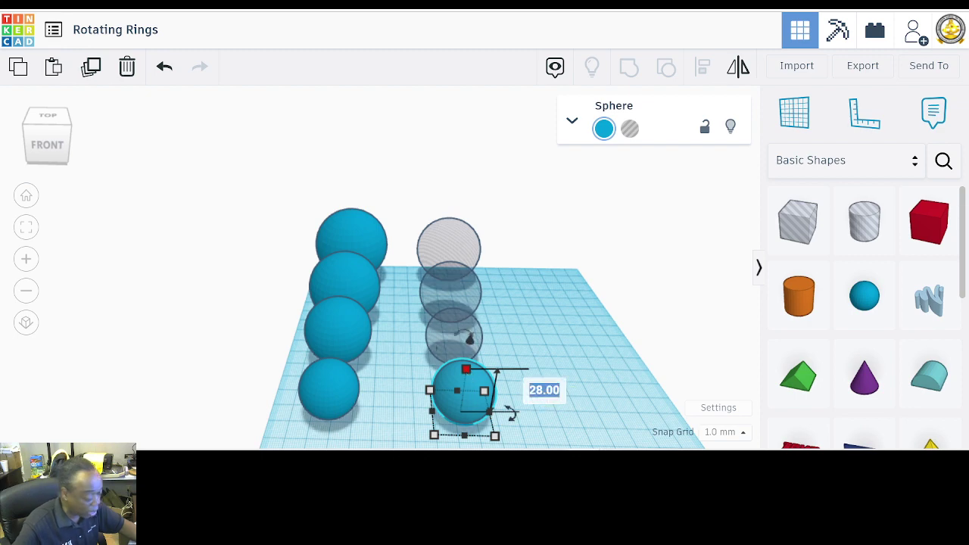
type("23")
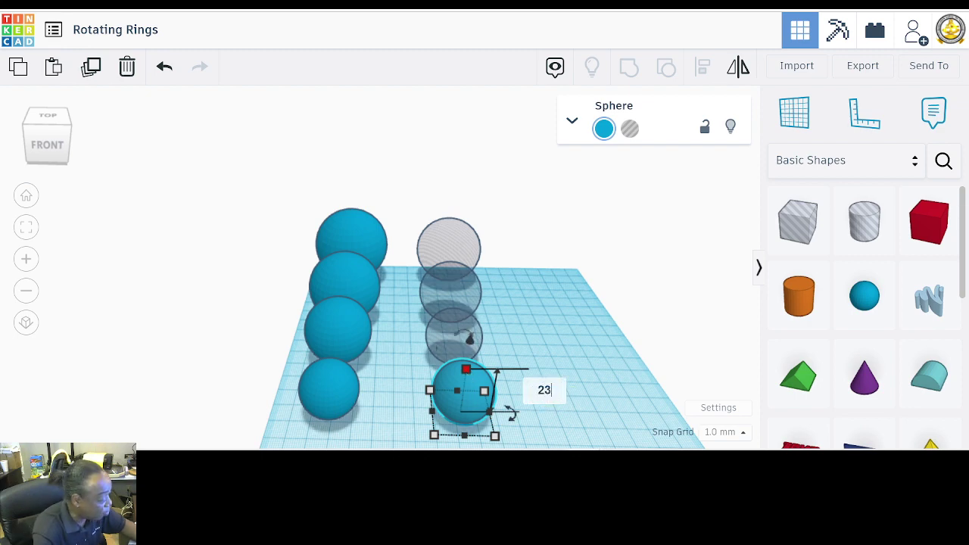
key("Return")
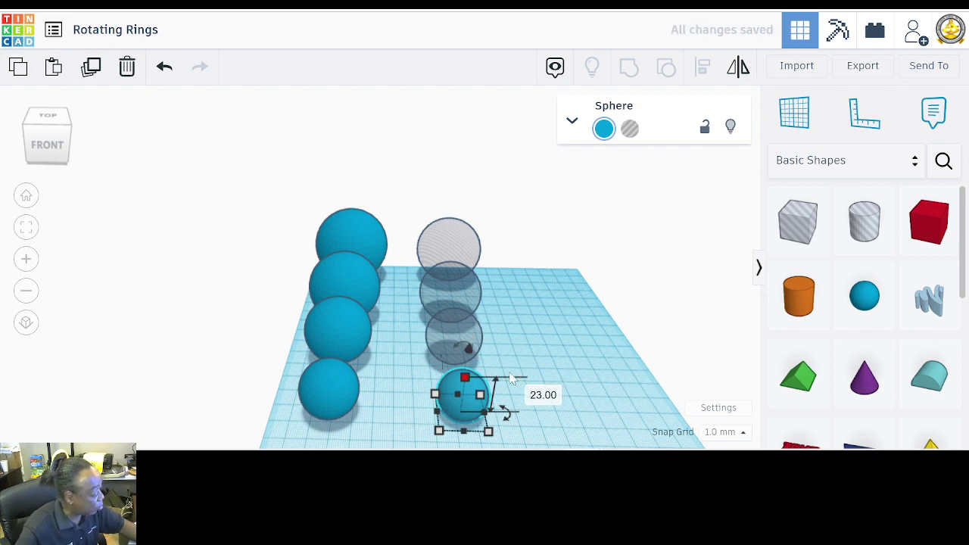
left_click(631, 129)
scroll(562, 308, "down", 2)
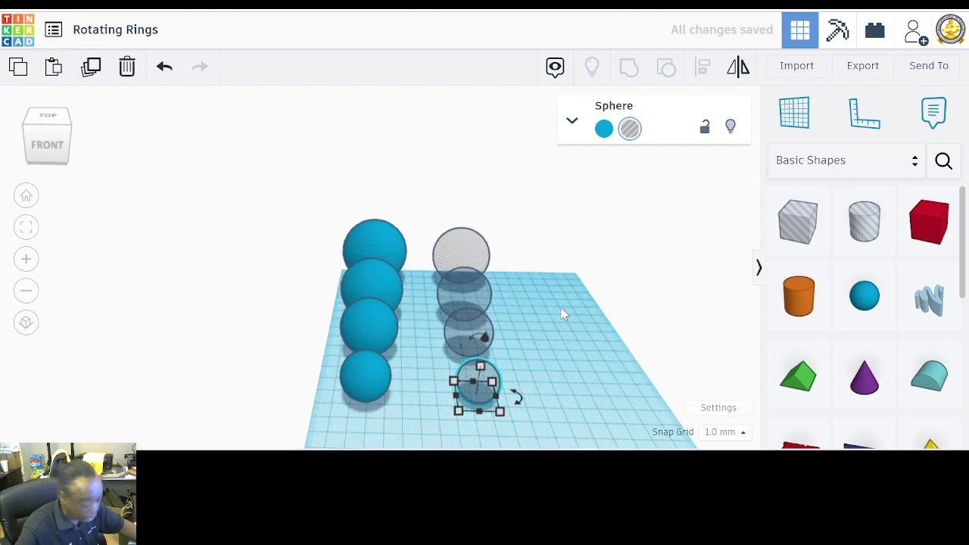
- Duplicate the solid 28 mm sphere and move the copy forward to start a fifth row in front of it
left_click(376, 378)
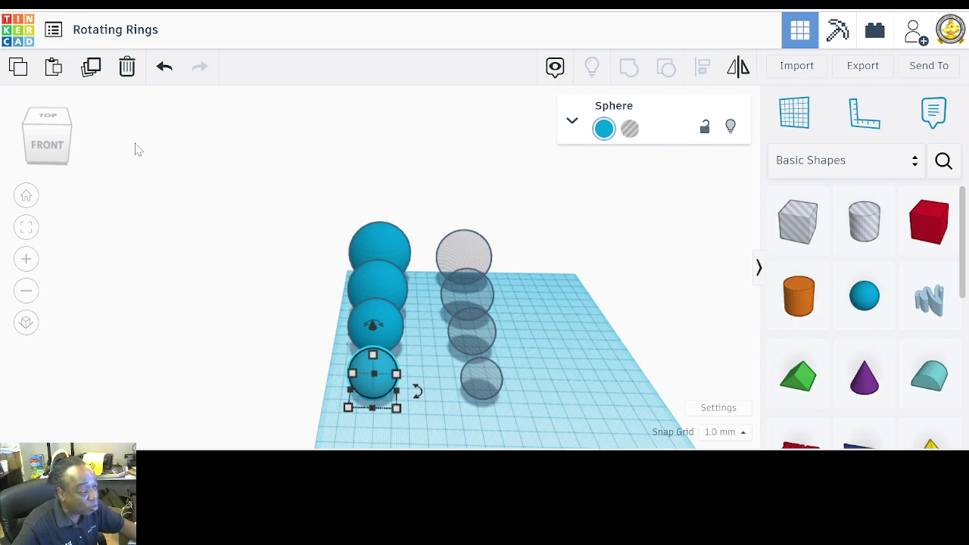
left_click(96, 74)
key("Down")
key("Down")
key("Down")
key("Down")
key("Down")
key("Down")
key("Down")
key("Down")
key("Down")
key("Down")
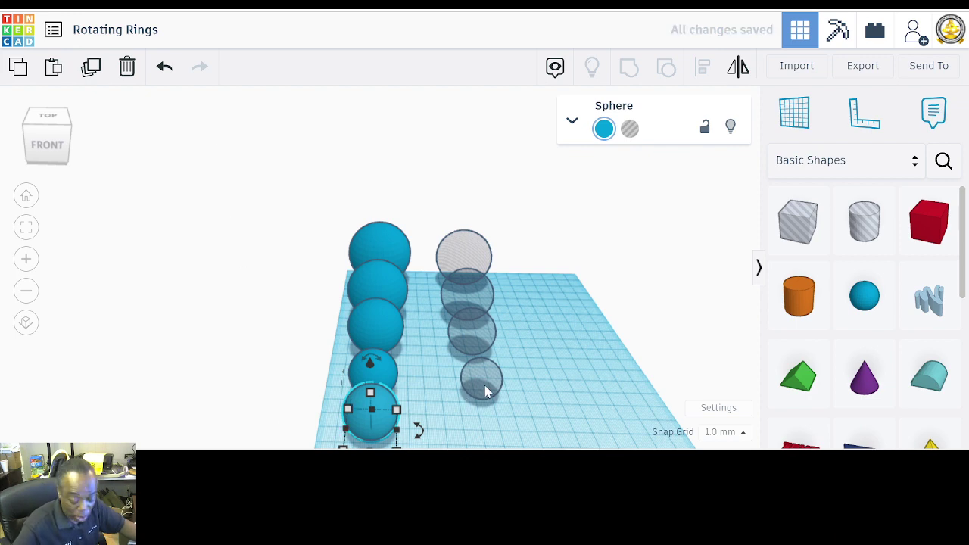
- Scale the fifth-row solid sphere uniformly to 22 mm
key("f")
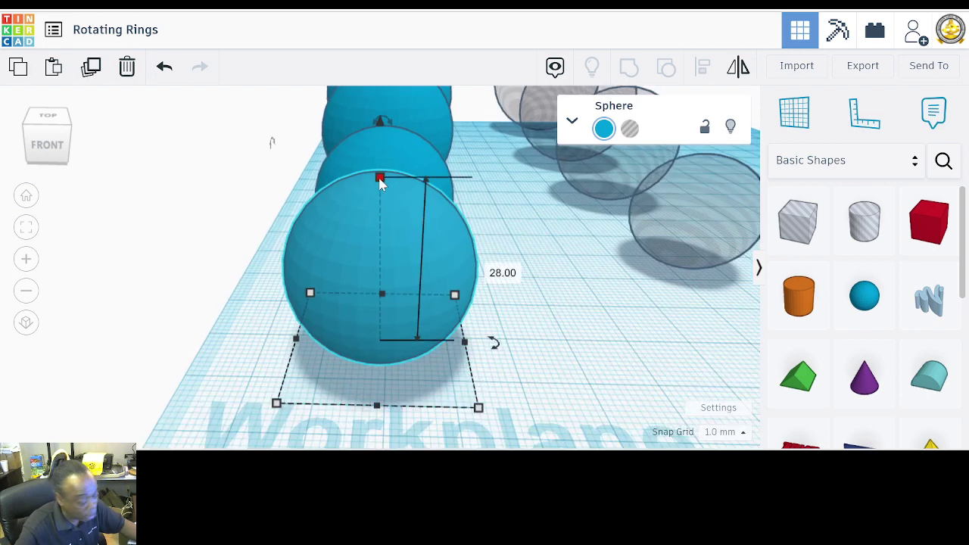
left_click(504, 274)
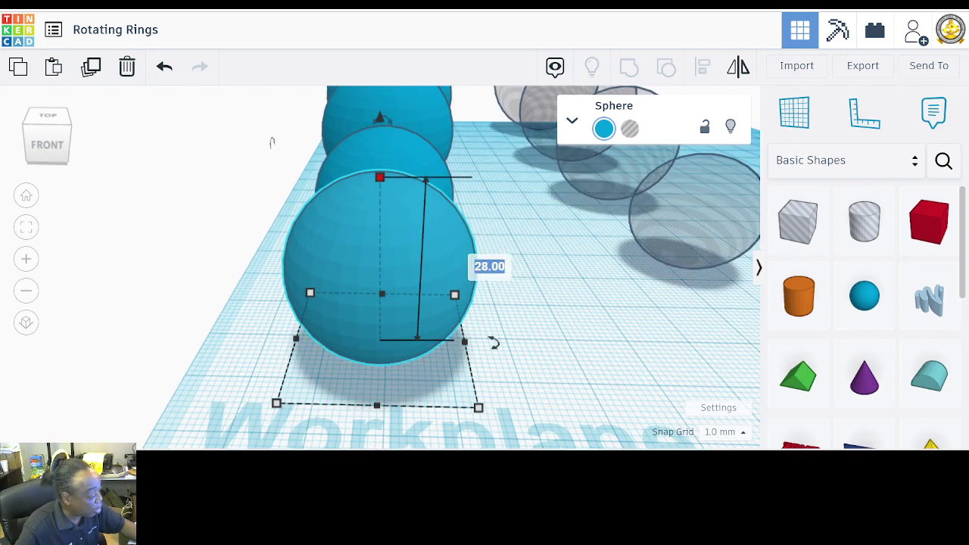
type("22")
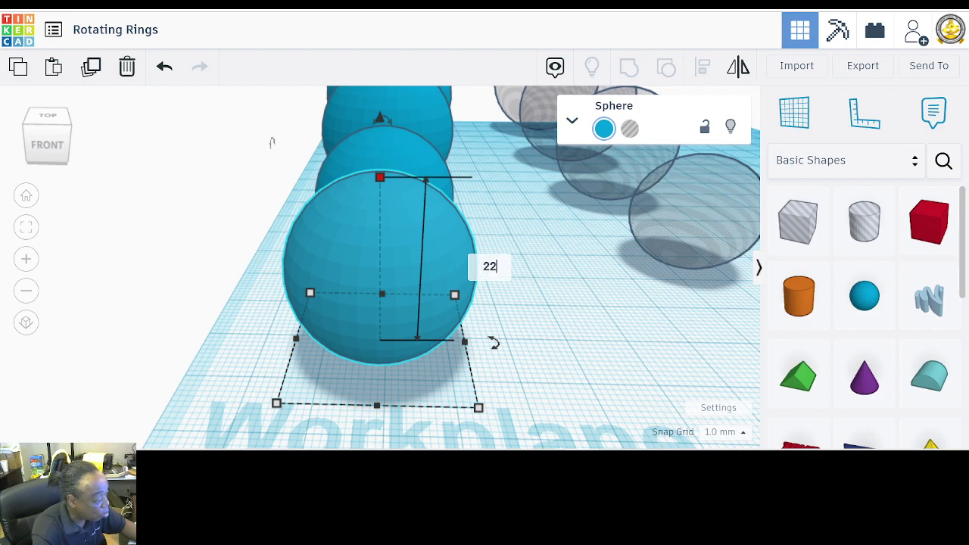
key("Return")
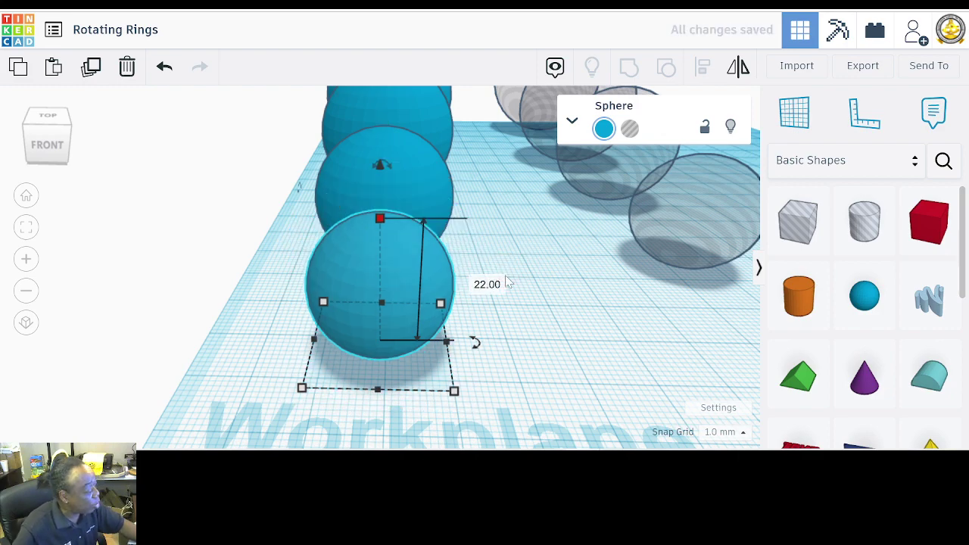
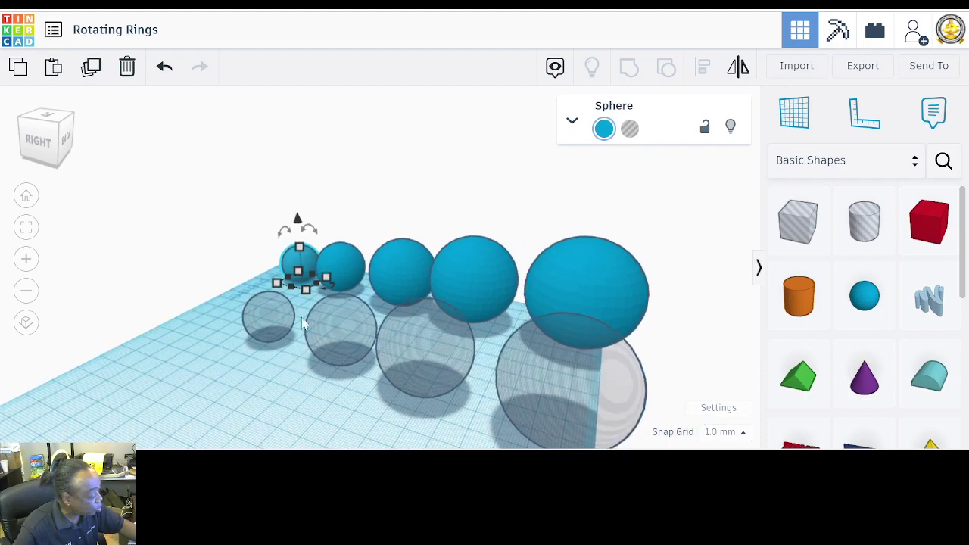
- Align the largest solid sphere and its hole sphere so they share a common centre both horizontally and vertically
right_click_drag(285, 394, 66, 341)
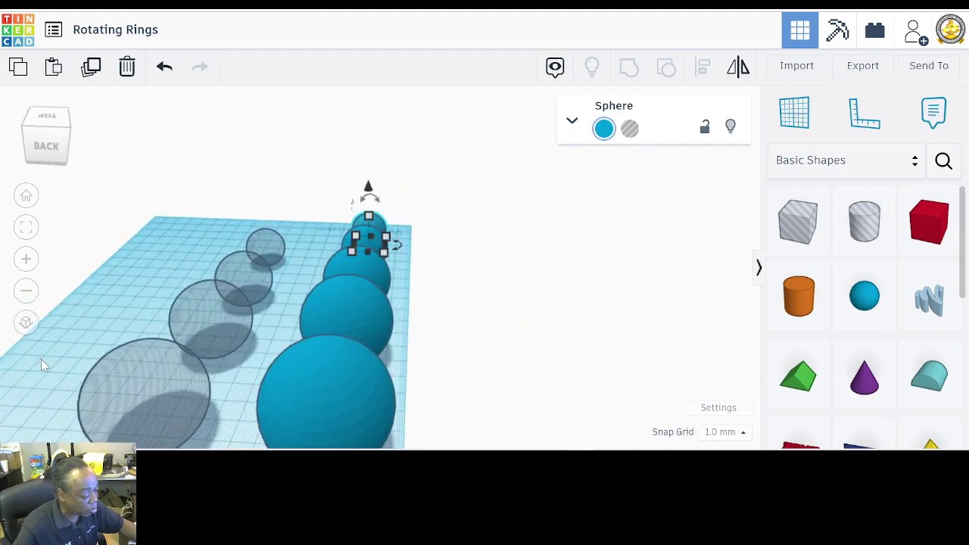
scroll(61, 337, "down", 4)
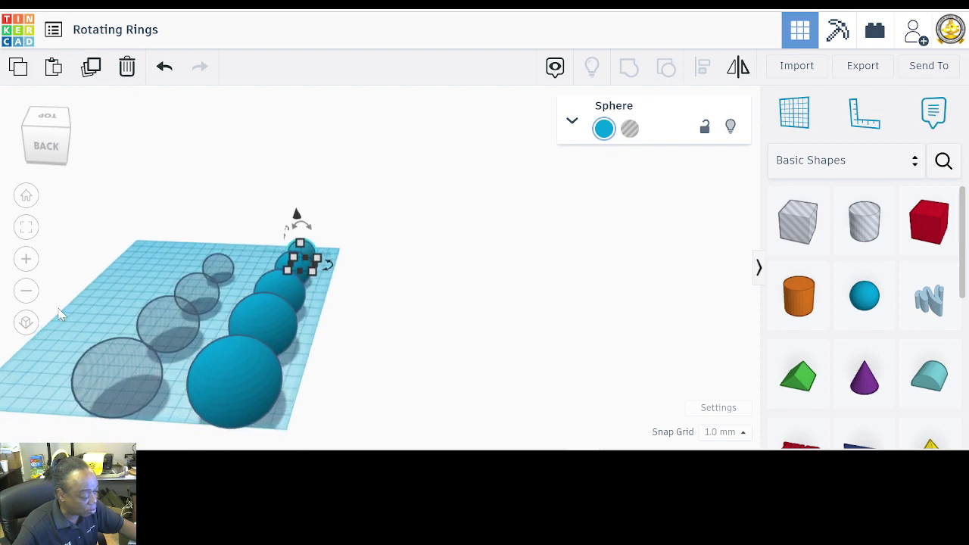
right_click_drag(60, 316, 54, 333)
left_click(61, 349)
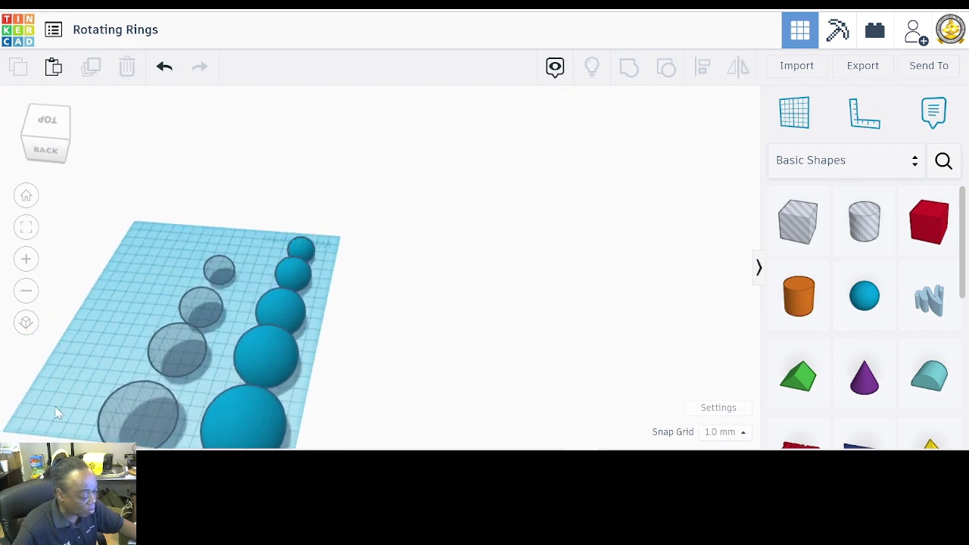
left_click_drag(271, 447, 276, 446)
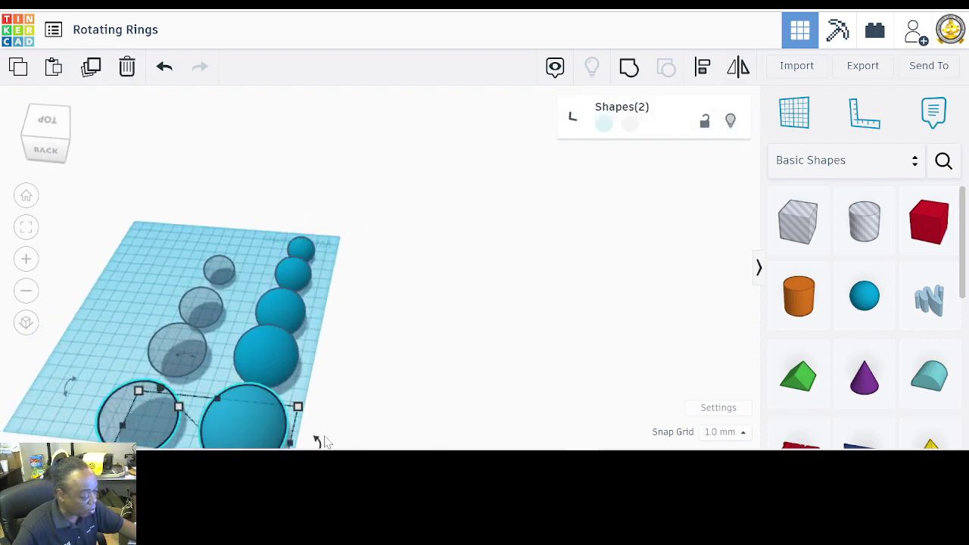
scroll(458, 312, "down", 2)
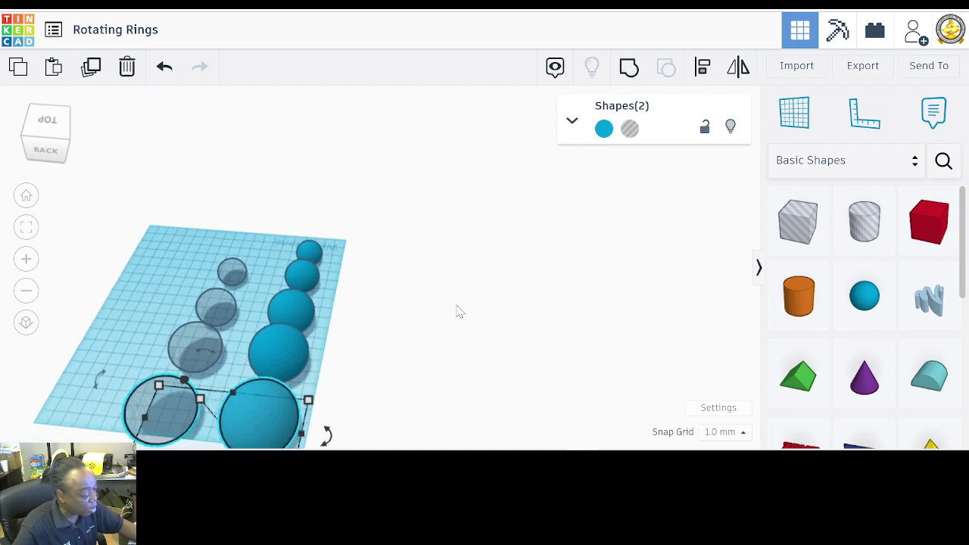
left_click(702, 68)
scroll(409, 237, "down", 3)
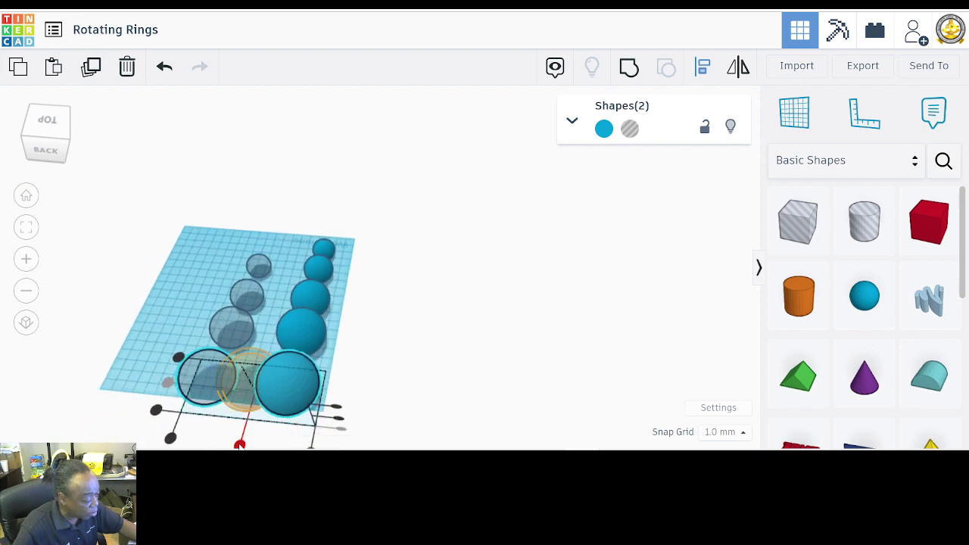
left_click(239, 445)
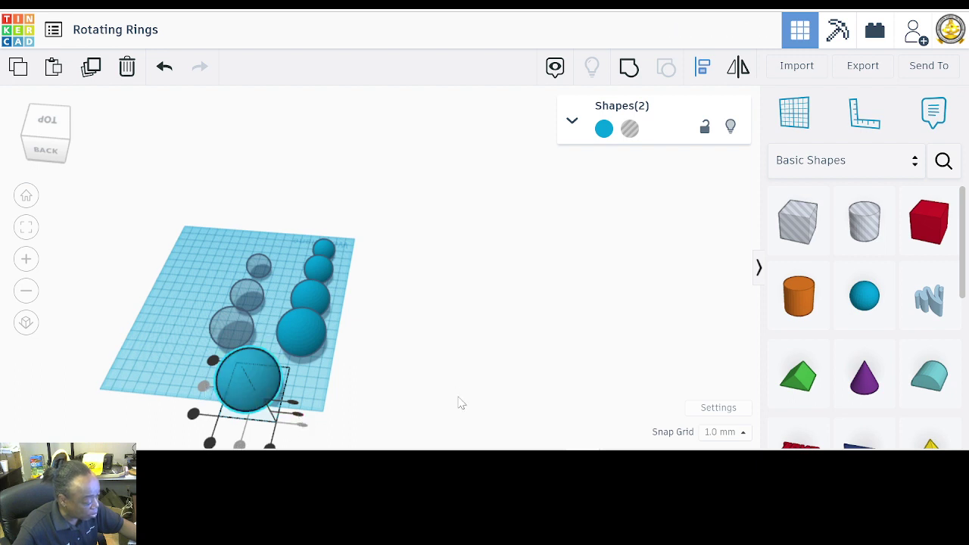
right_click_drag(458, 403, 386, 328)
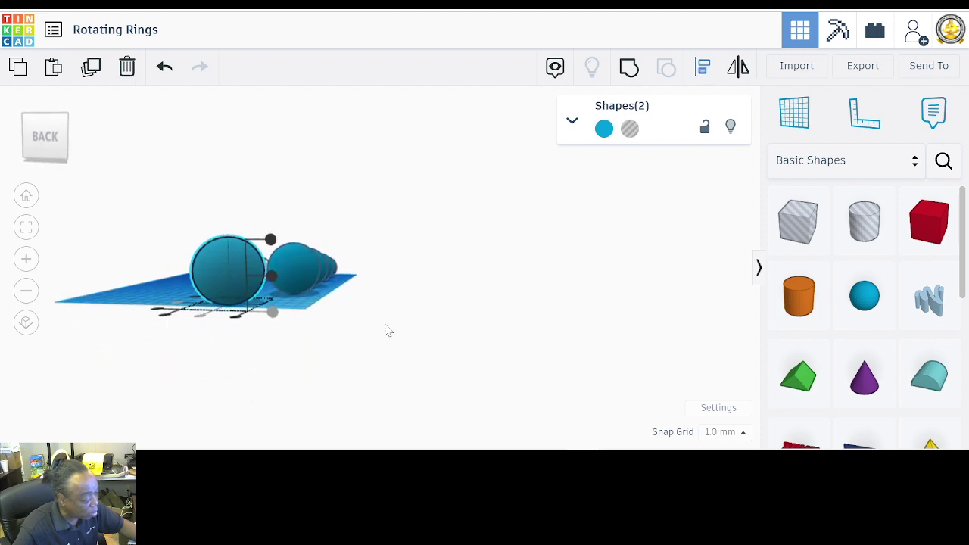
left_click(271, 277)
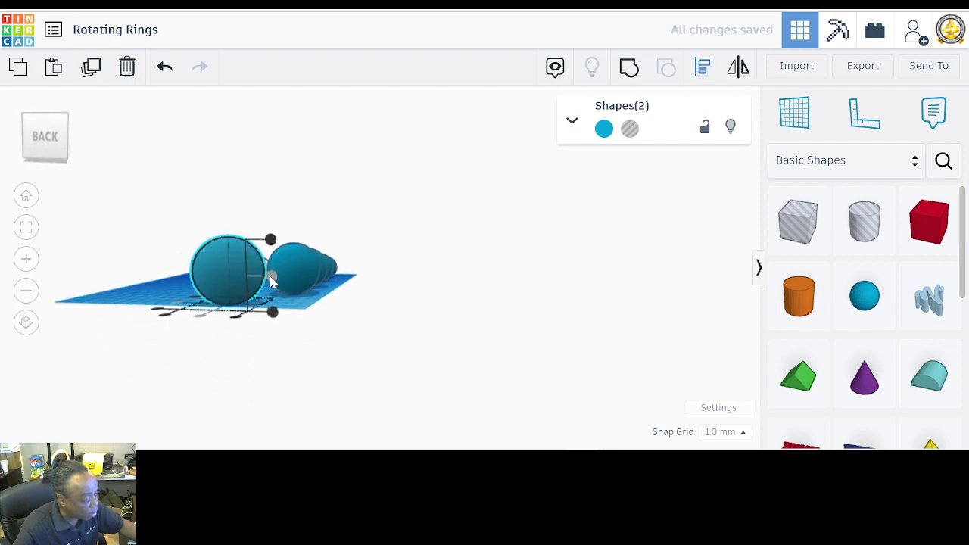
left_click(413, 326)
- Group the largest solid sphere with the hole sphere centred inside it to hollow it out
right_click_drag(413, 327, 371, 325)
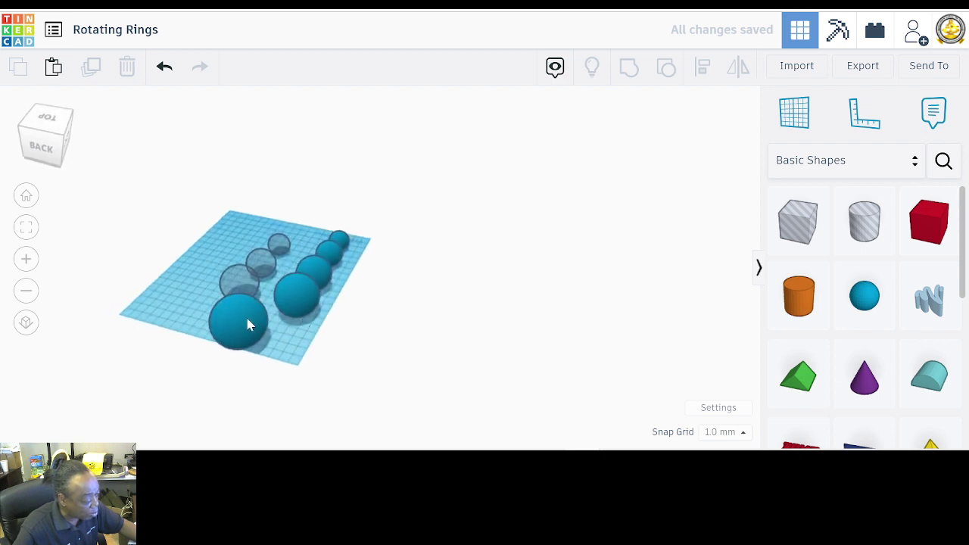
left_click_drag(157, 301, 227, 348)
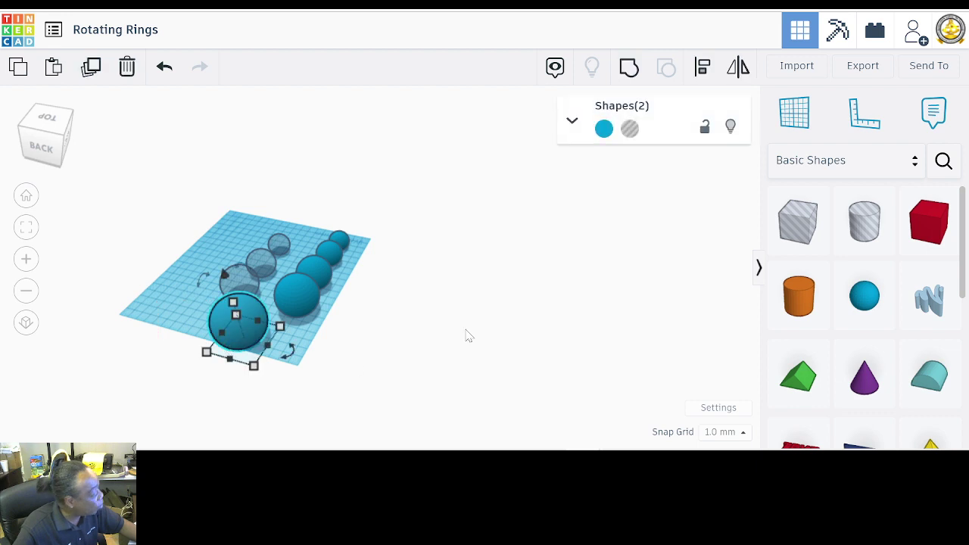
left_click(629, 68)
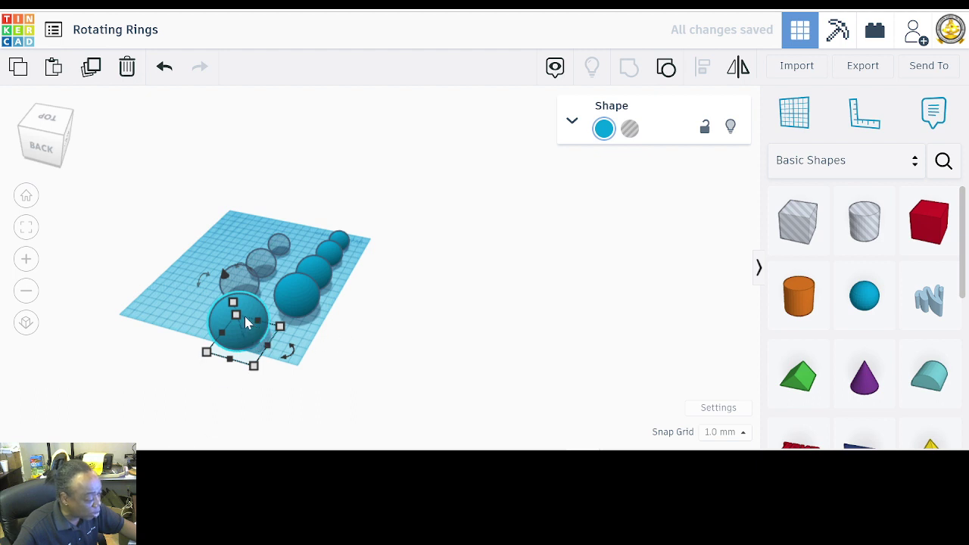
- Make the grouped largest sphere temporarily transparent to examine its hollow interior, and restore its opaque solid colour
left_click(573, 124)
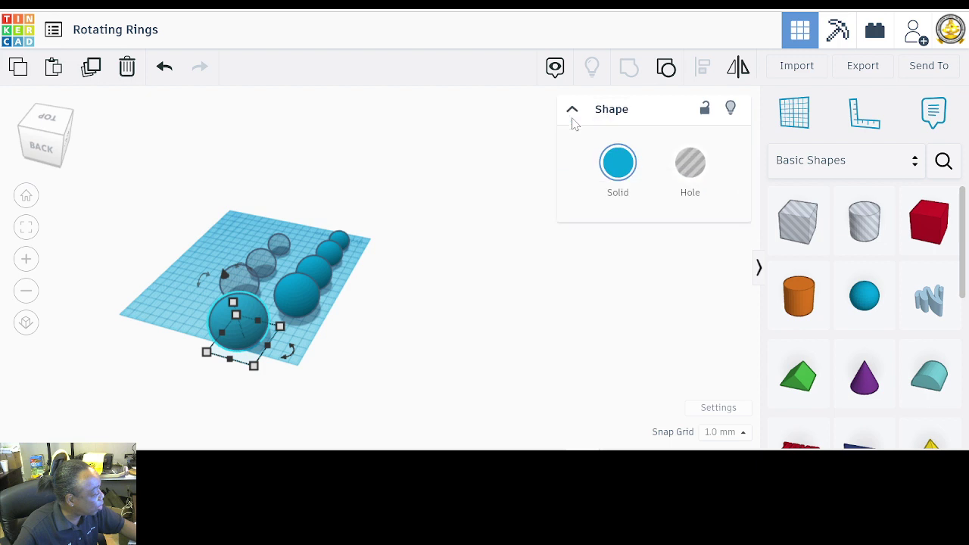
left_click(618, 167)
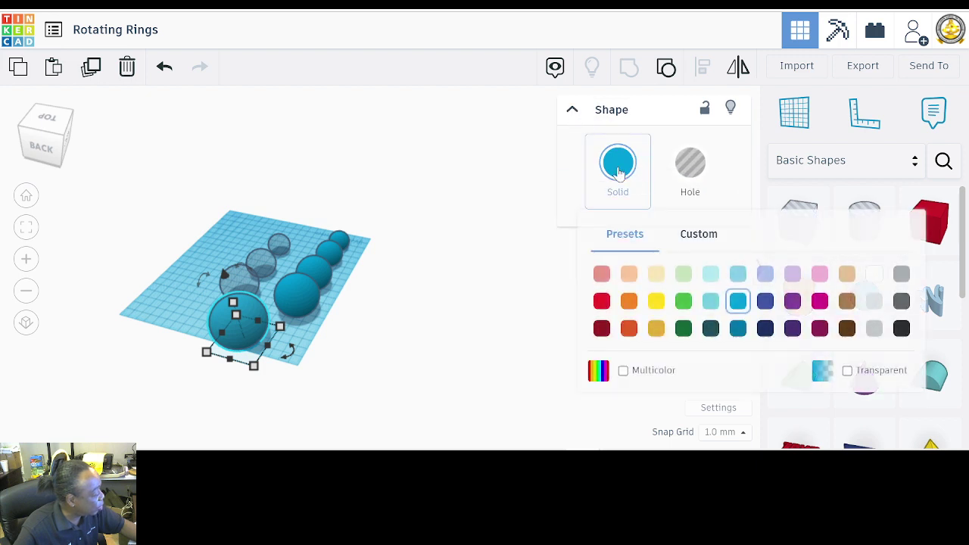
left_click(849, 372)
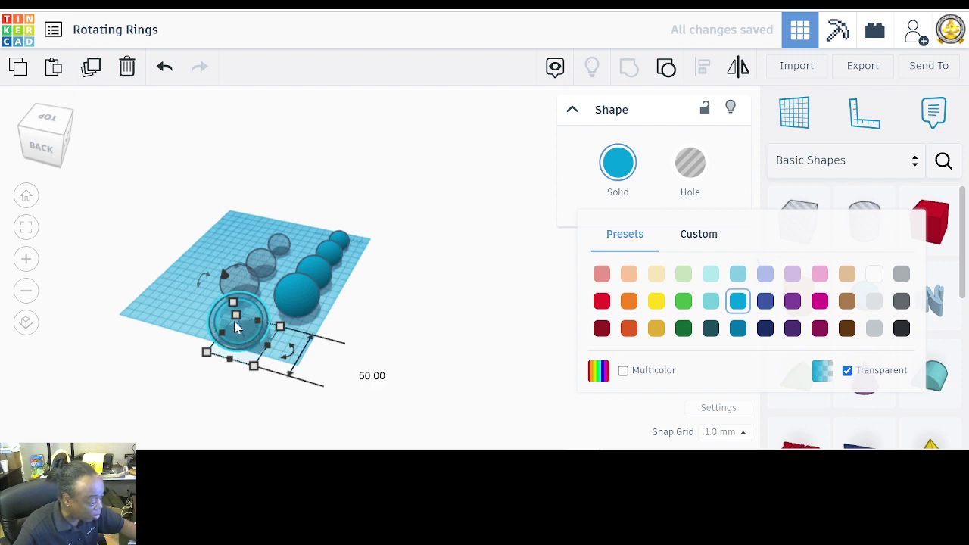
left_click(849, 371)
left_click(409, 389)
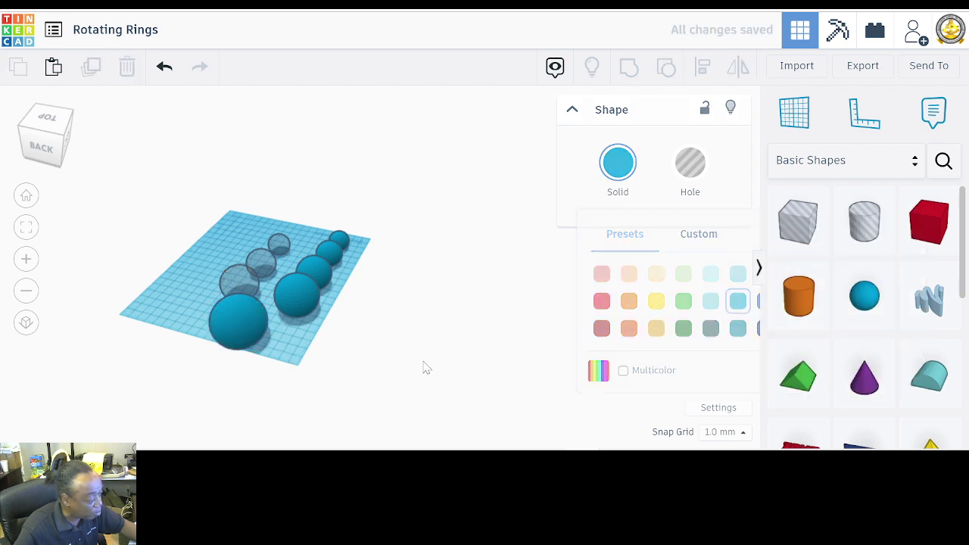
- Align the second-largest solid sphere with its hole sphere on their centres in plan and in height
right_click_drag(437, 340, 294, 371)
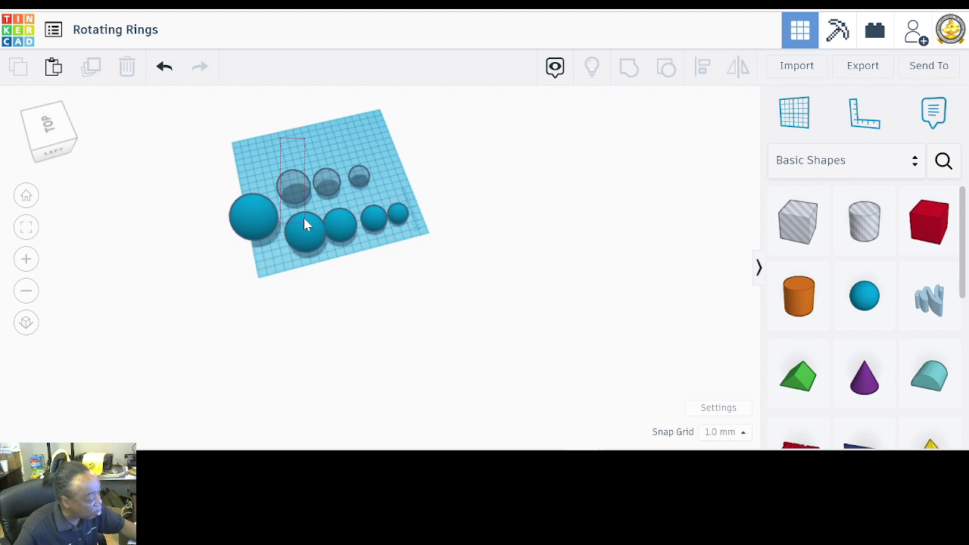
right_click_drag(443, 165, 376, 226)
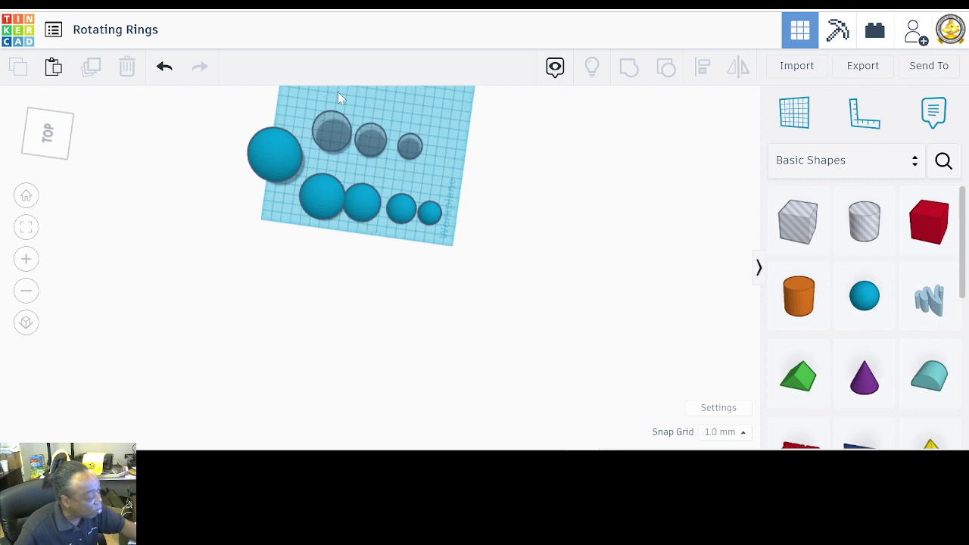
left_click_drag(338, 92, 318, 222)
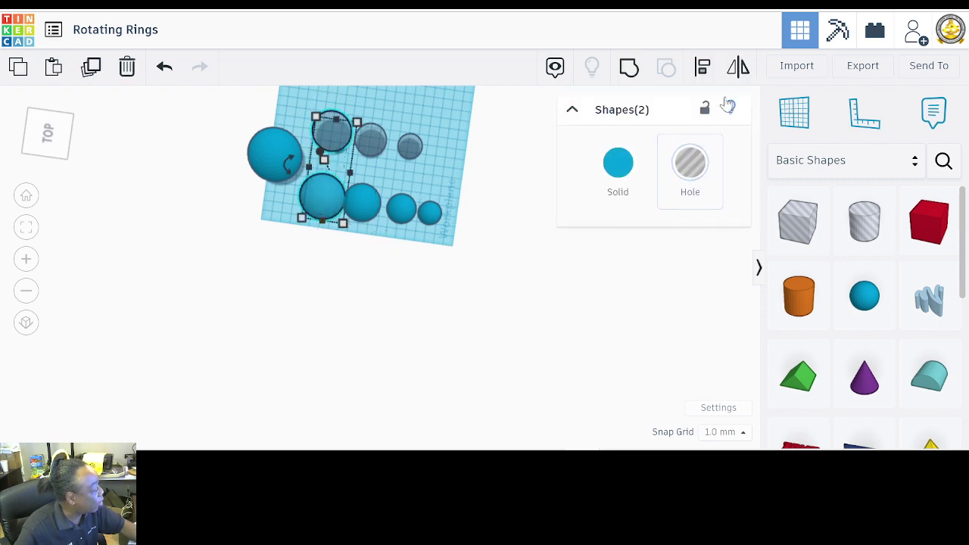
left_click(703, 70)
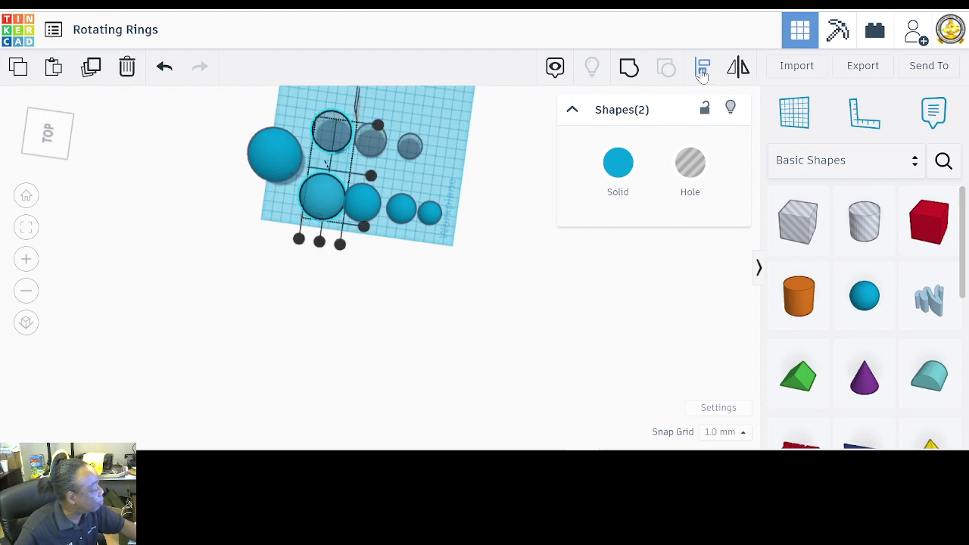
left_click(371, 176)
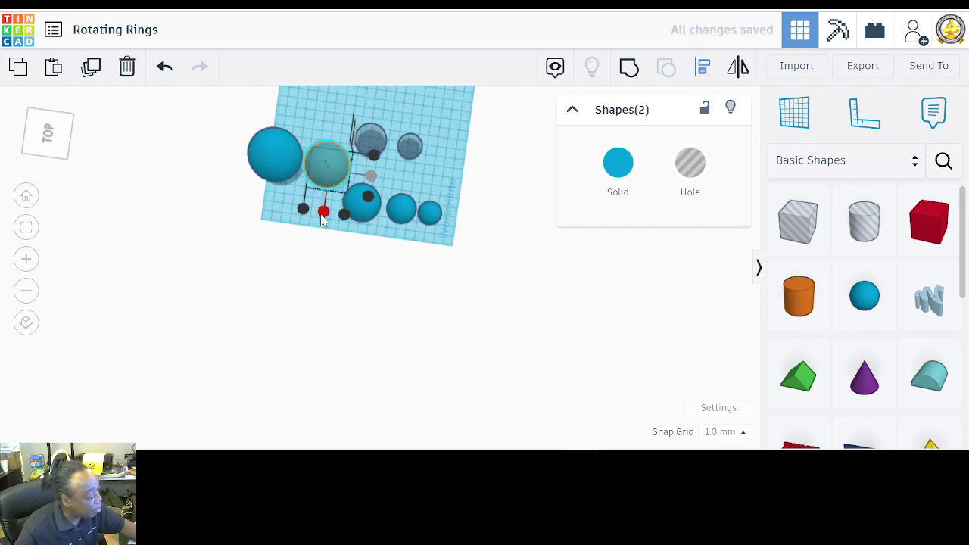
right_click_drag(344, 288, 371, 214)
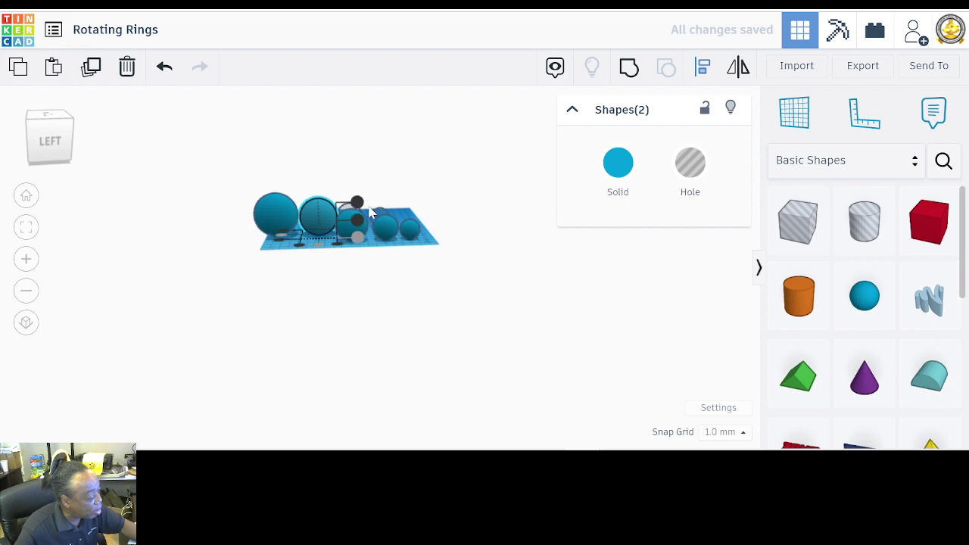
left_click(359, 227)
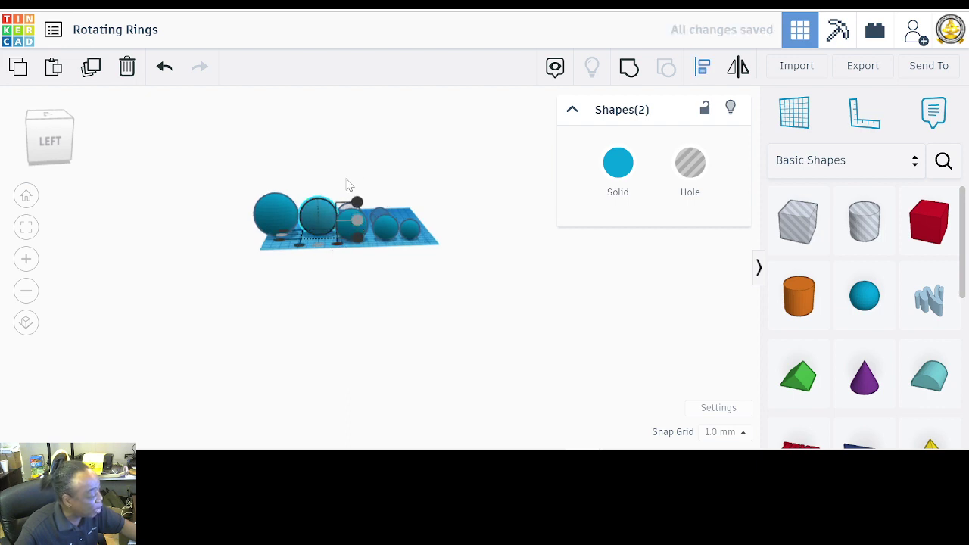
left_click(320, 175)
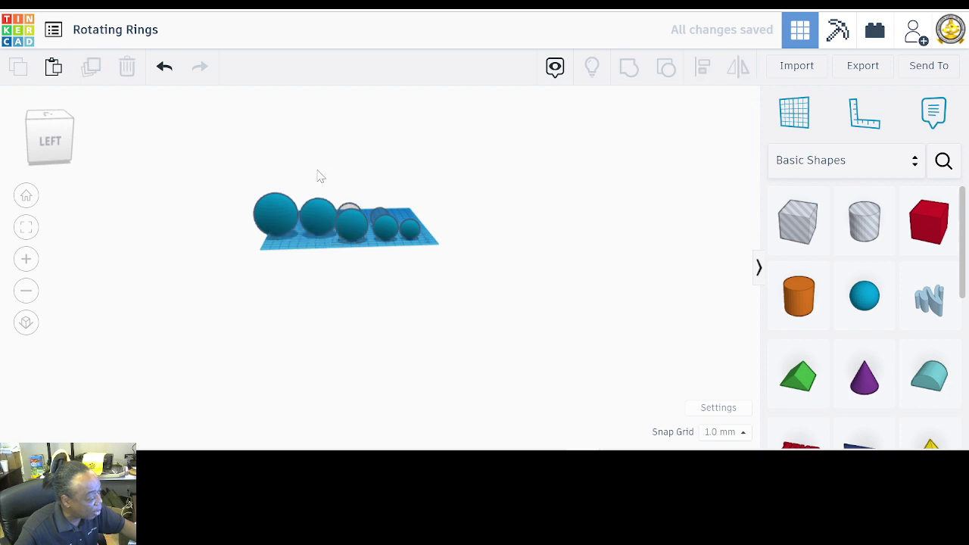
- Group the second-largest solid sphere with the hole sphere centred inside it to hollow it out
left_click(323, 235)
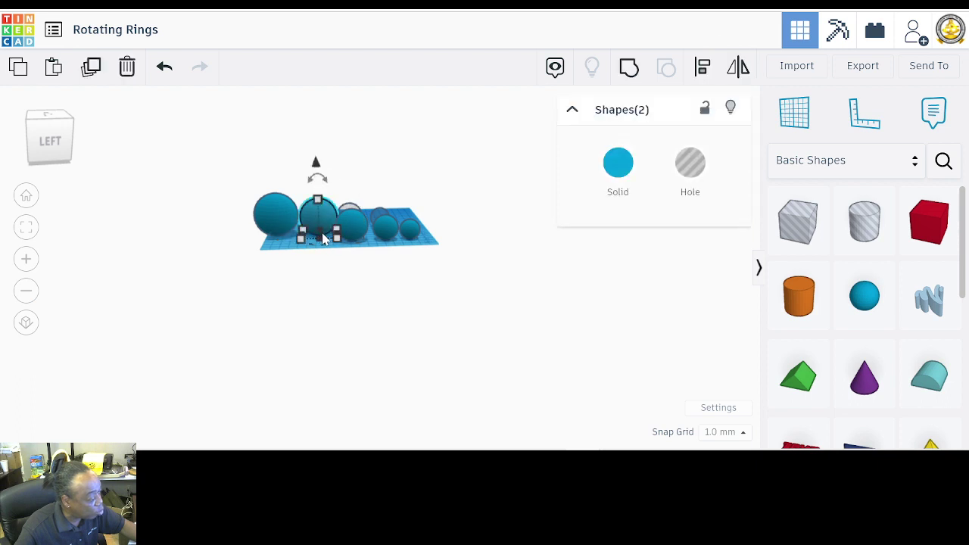
left_click(630, 72)
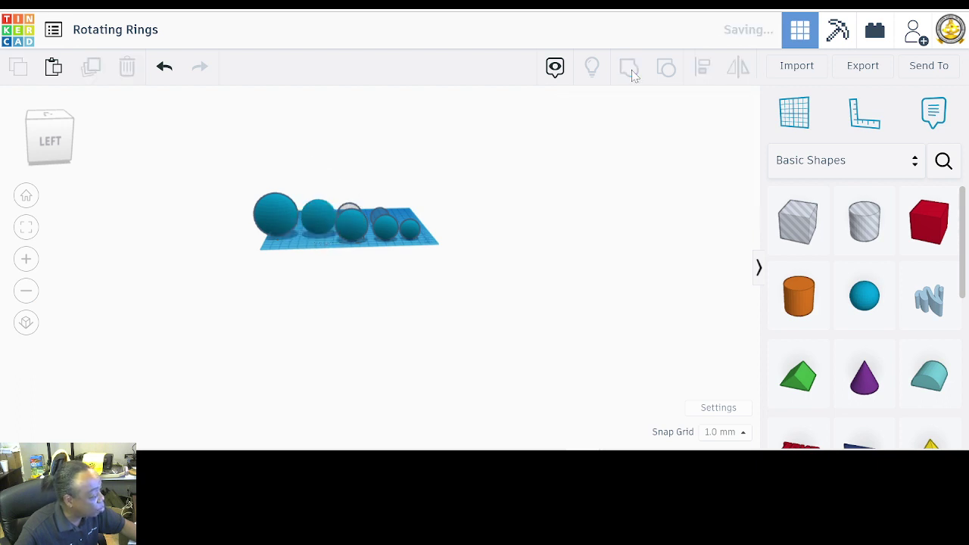
left_click(400, 145)
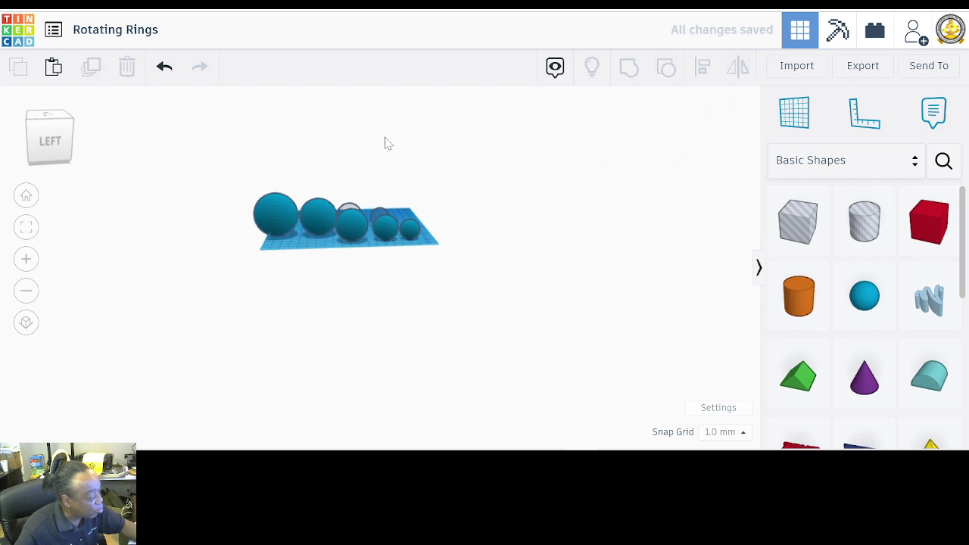
- Align the third-largest solid sphere and its hole sphere on their centres in plan and in height
right_click_drag(370, 155, 359, 158)
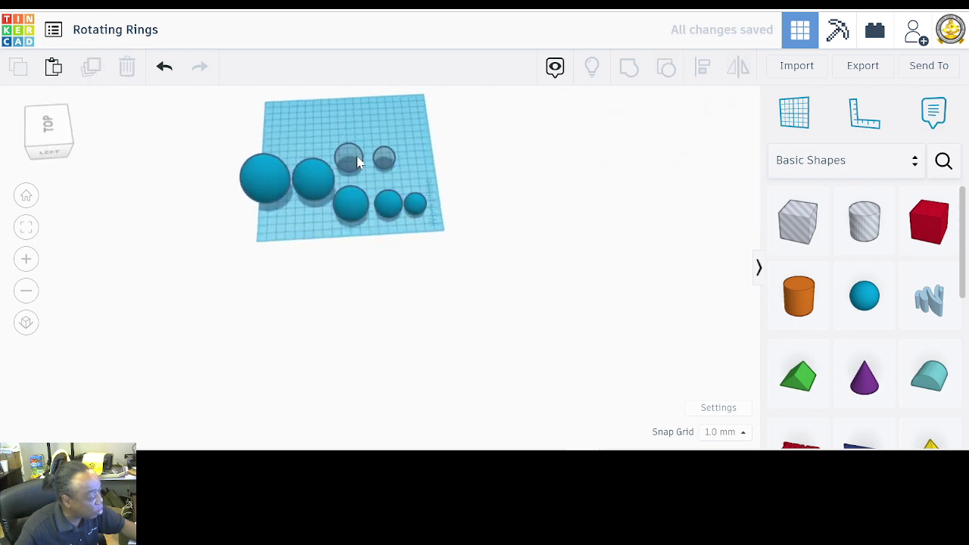
left_click(352, 245)
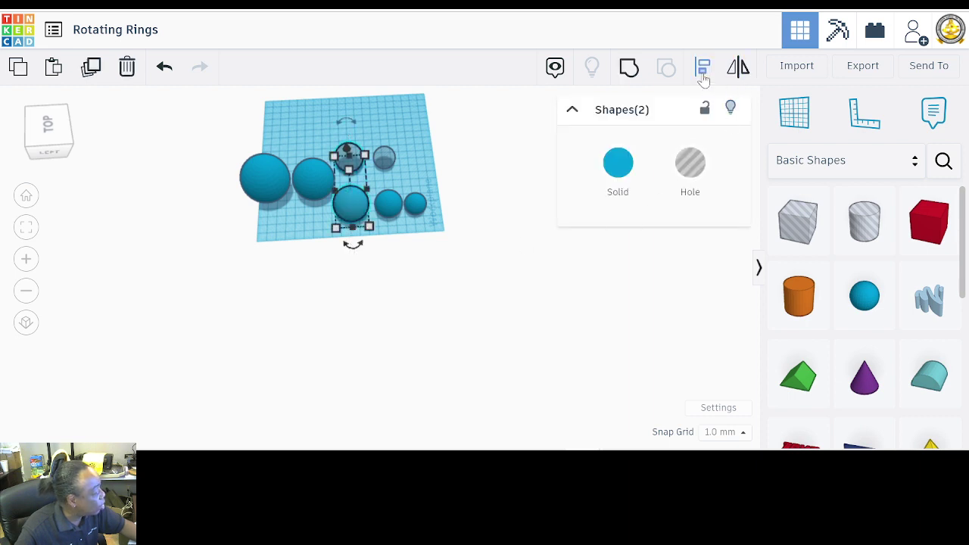
left_click(702, 73)
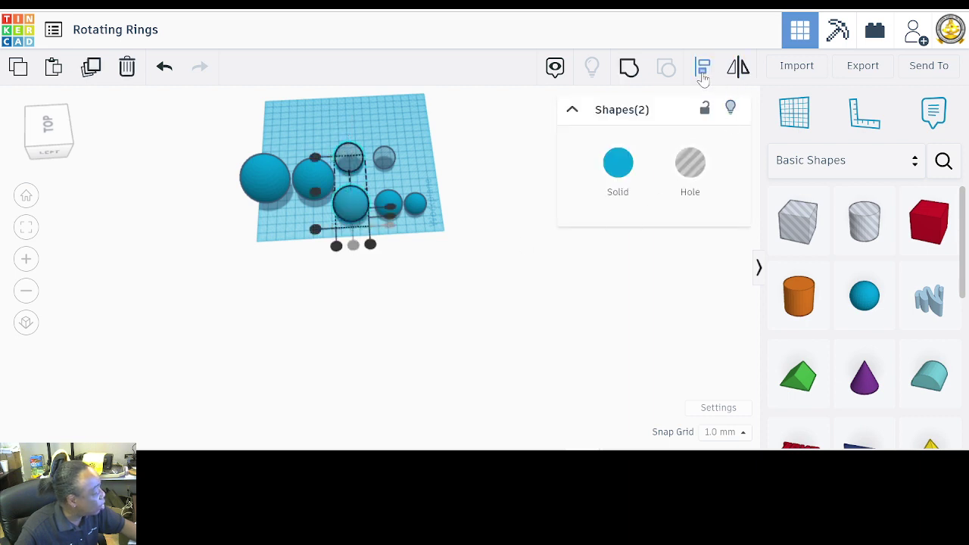
left_click(315, 193)
right_click_drag(388, 297, 432, 237)
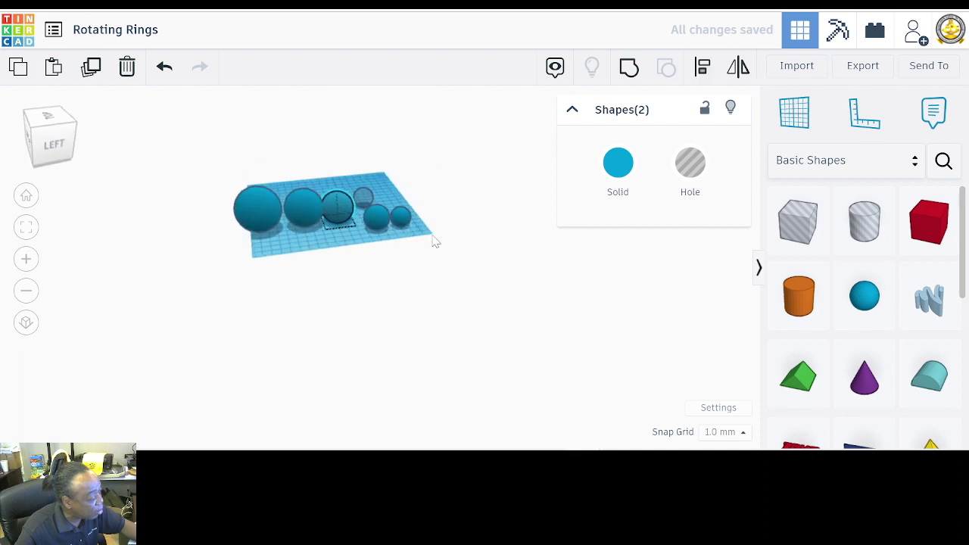
left_click(373, 227)
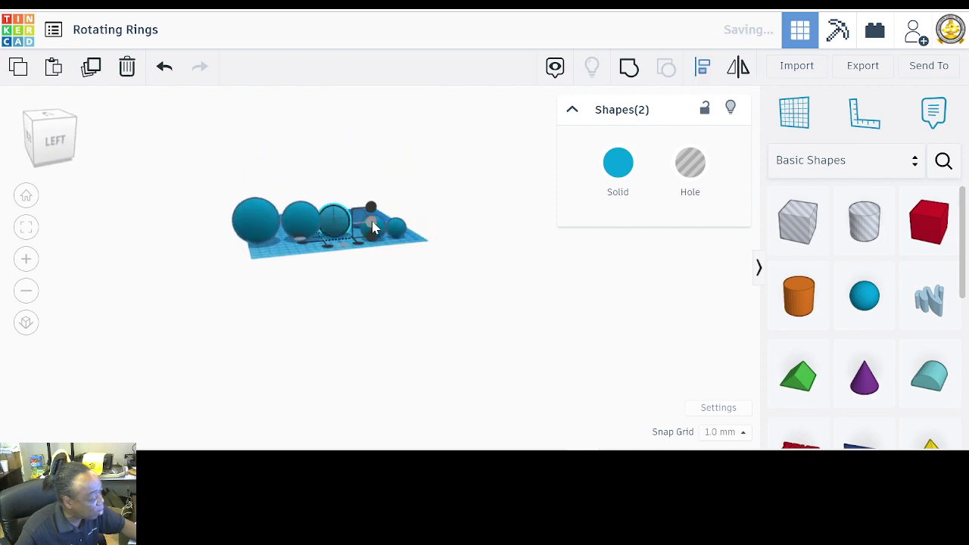
- Group the third-largest solid sphere with its centred hole sphere to hollow it out
scroll(426, 284, "up", 2)
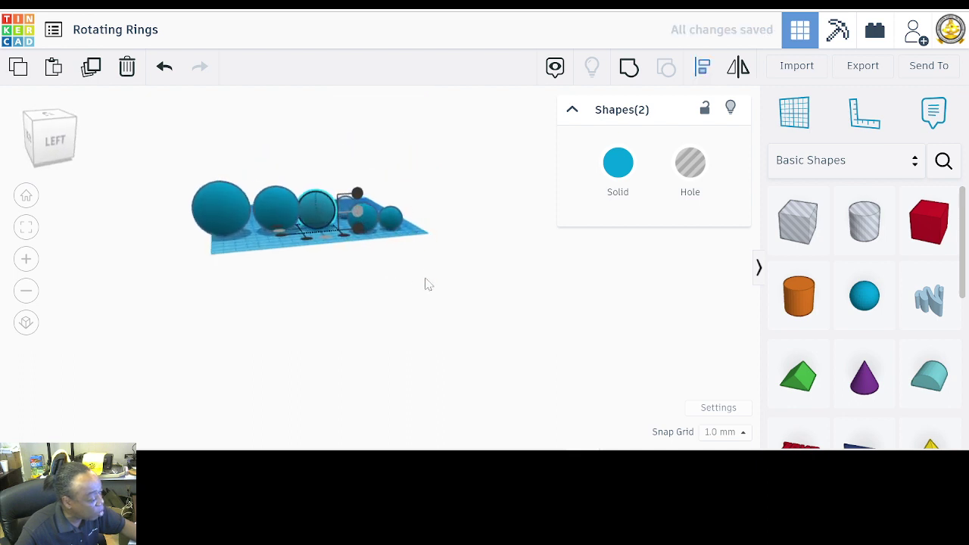
scroll(425, 284, "up", 2)
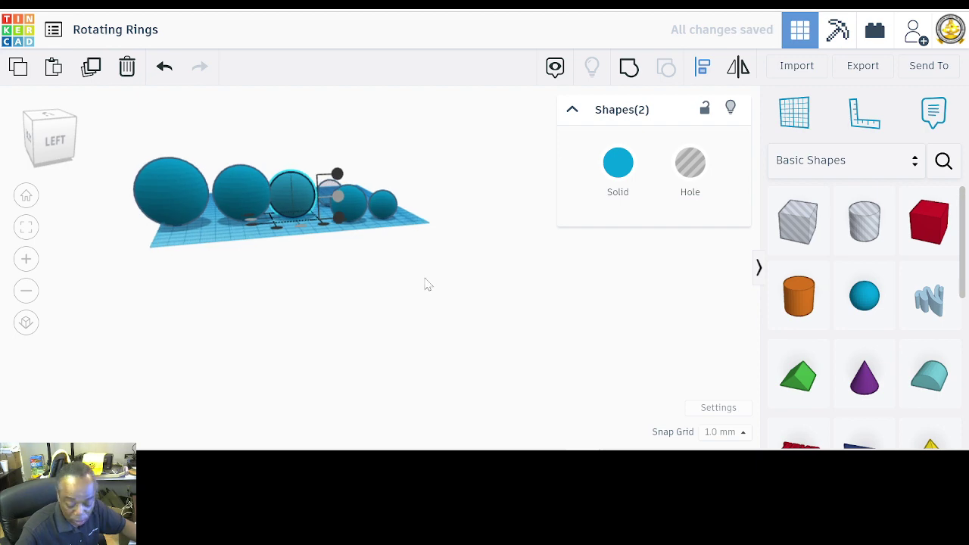
scroll(426, 283, "up", 3)
scroll(426, 284, "up", 3)
scroll(426, 295, "down", 3)
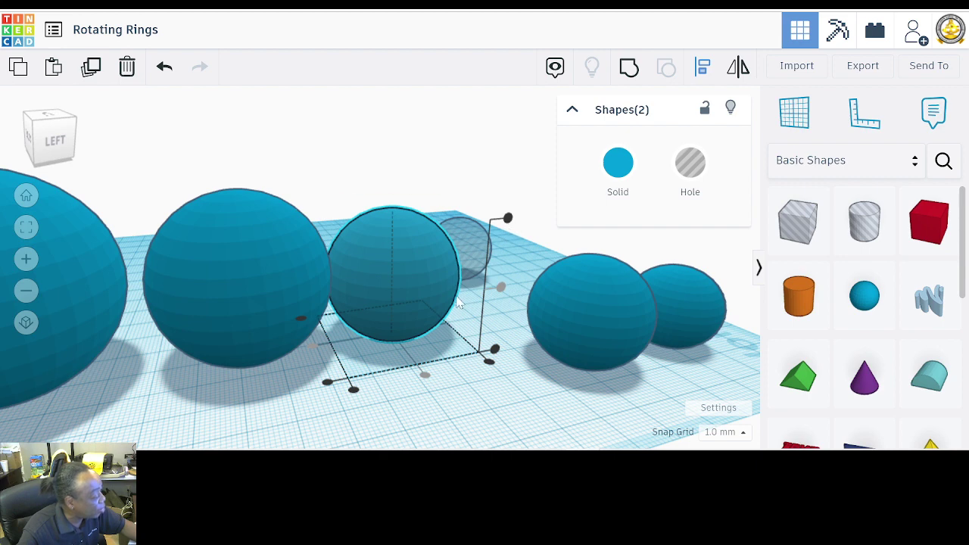
left_click(630, 69)
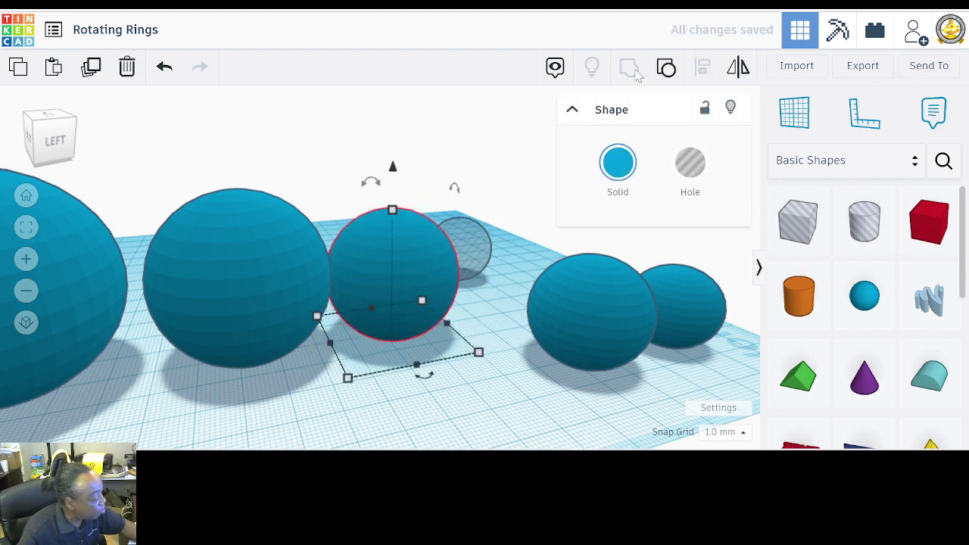
left_click(512, 311)
- Centre the remaining hole sphere inside the fourth-largest solid sphere in plan and height, and group the two to hollow it out
right_click_drag(618, 434, 497, 411)
scroll(498, 414, "down", 5)
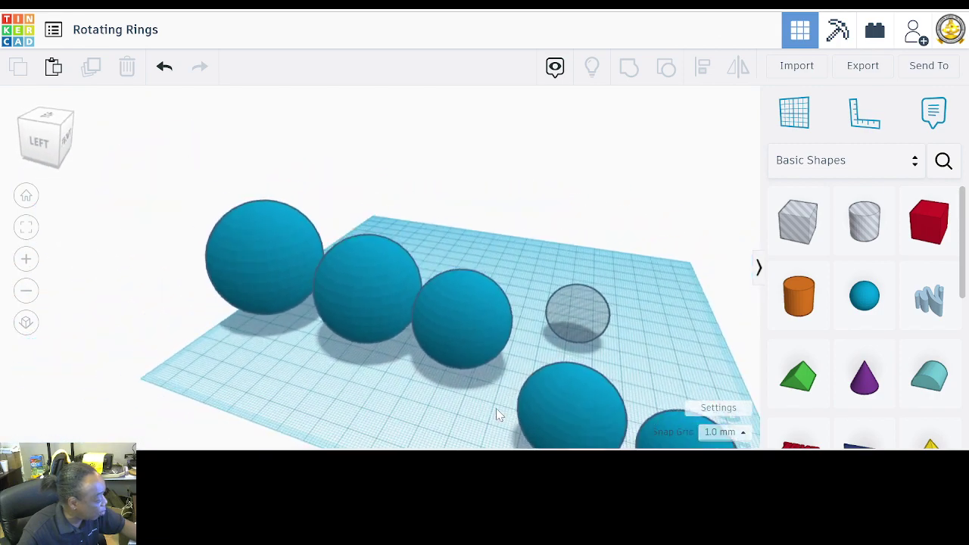
right_click_drag(440, 396, 438, 414)
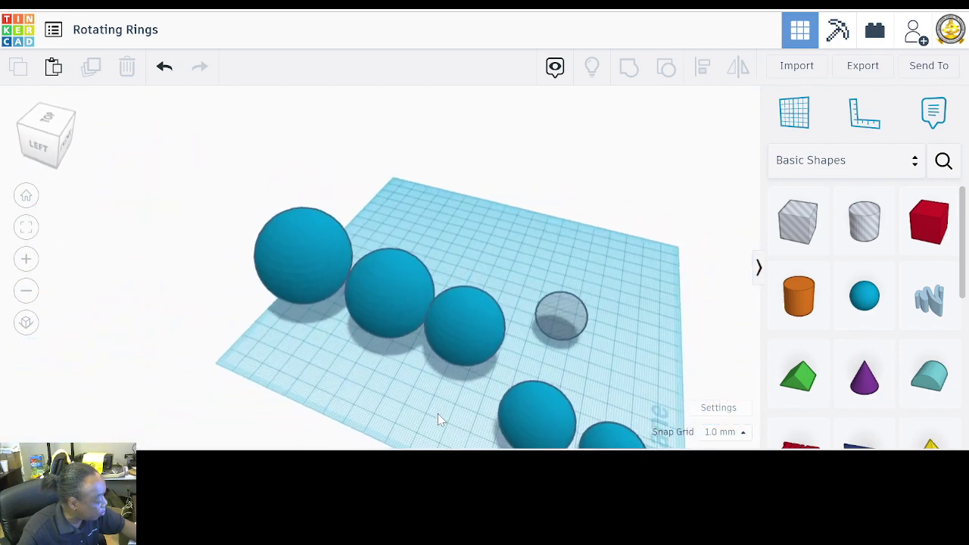
left_click_drag(577, 246, 521, 390)
right_click_drag(666, 357, 632, 325)
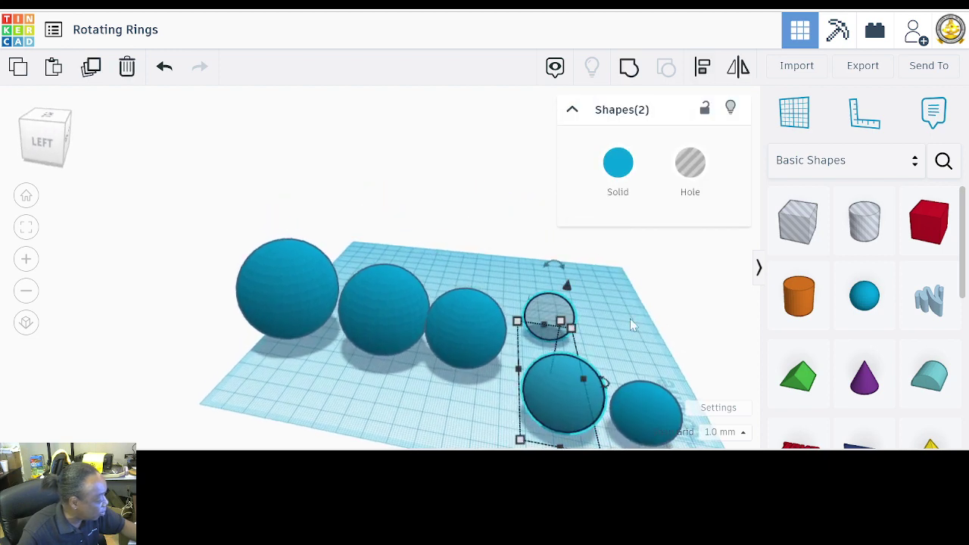
left_click(606, 295)
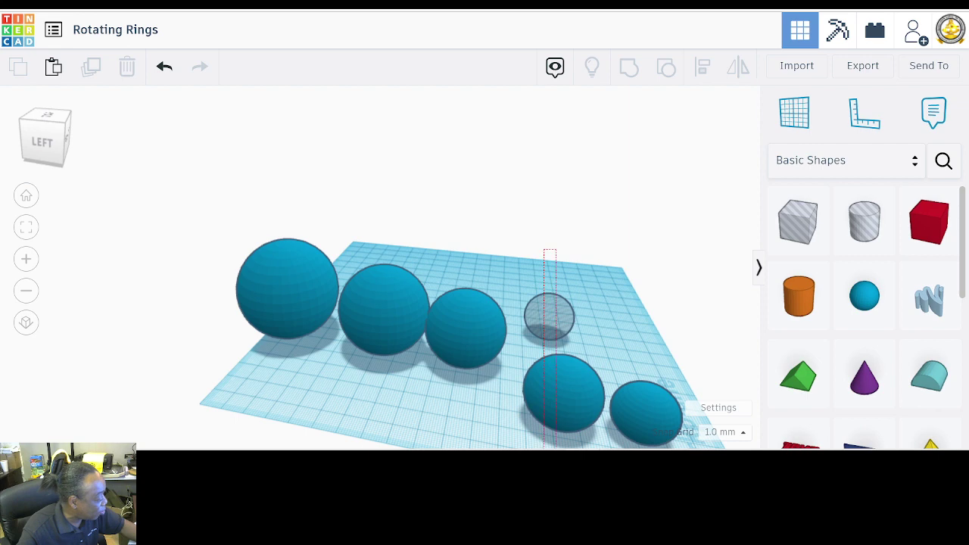
left_click_drag(556, 252, 558, 449)
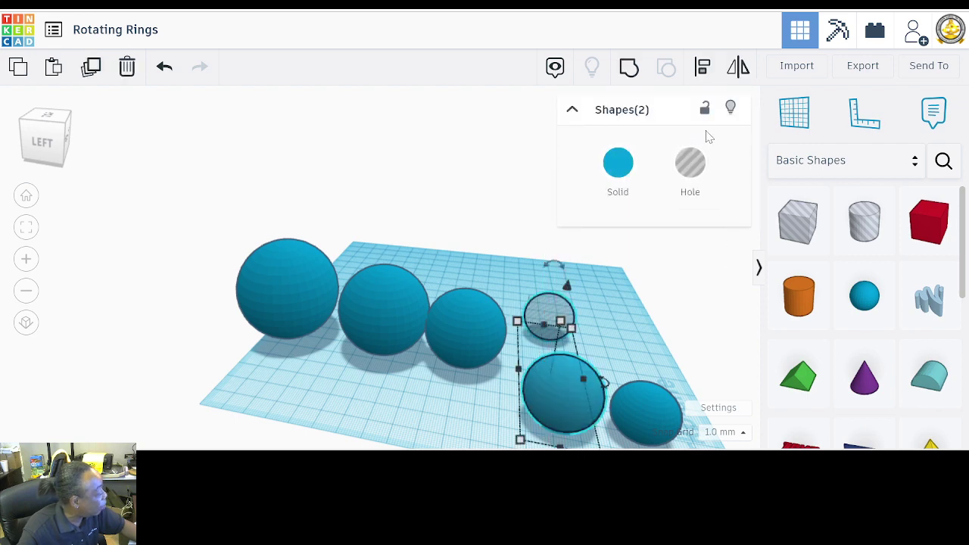
left_click(702, 74)
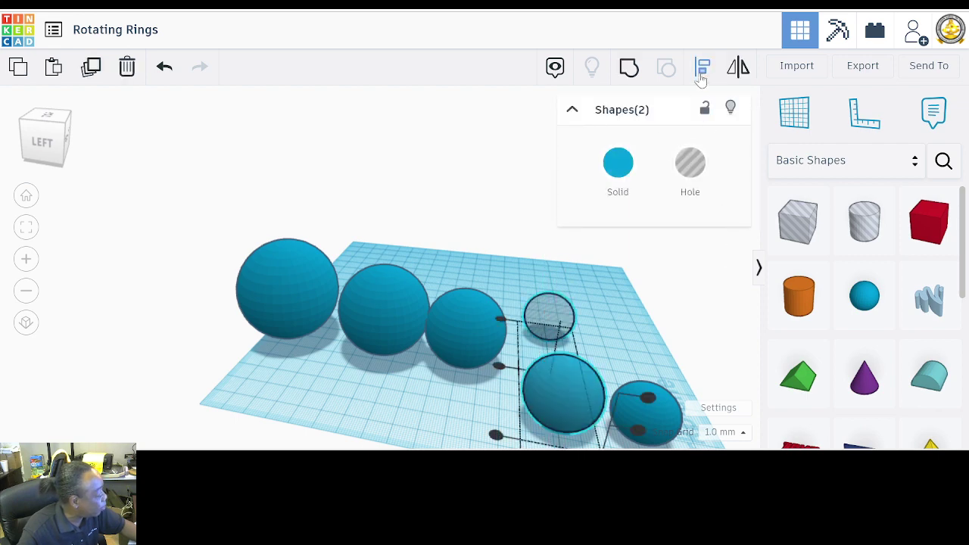
left_click(500, 368)
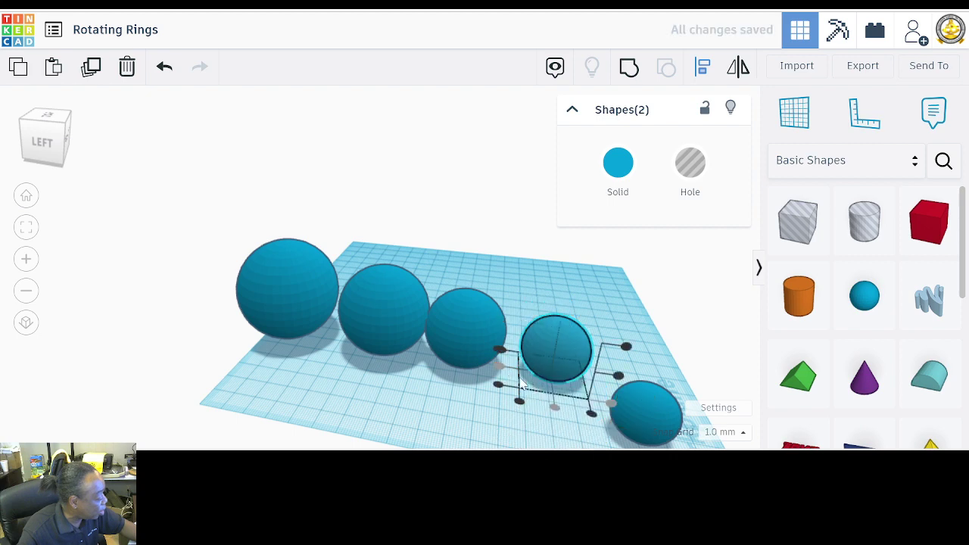
left_click(618, 378)
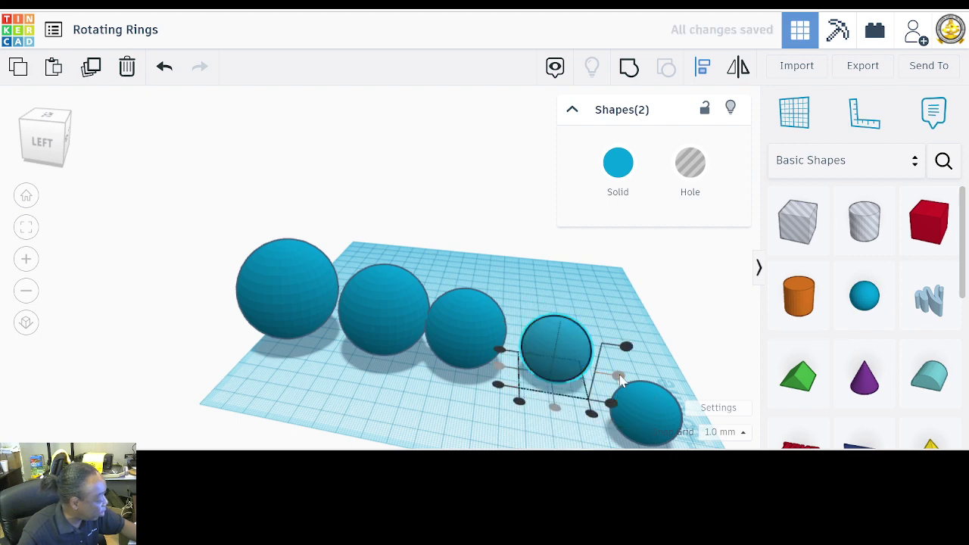
left_click(630, 70)
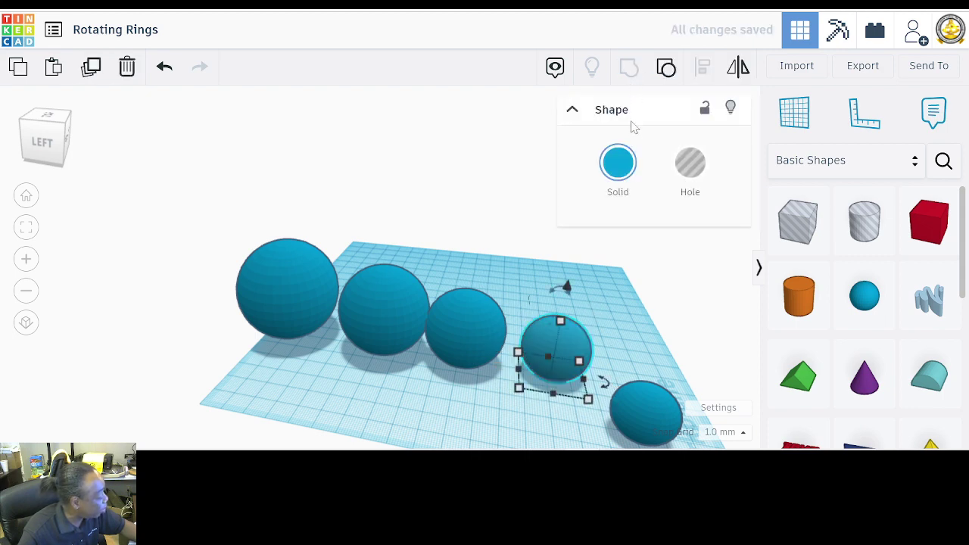
left_click(592, 293)
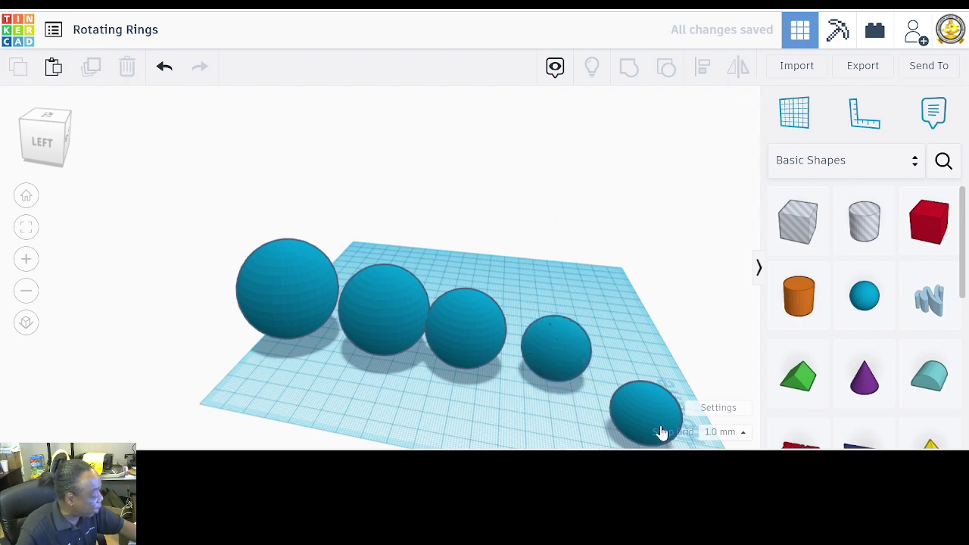
- Bring the smallest sphere into line with the others and align all five spheres on a common centre in plan and height
left_click_drag(649, 400, 652, 366)
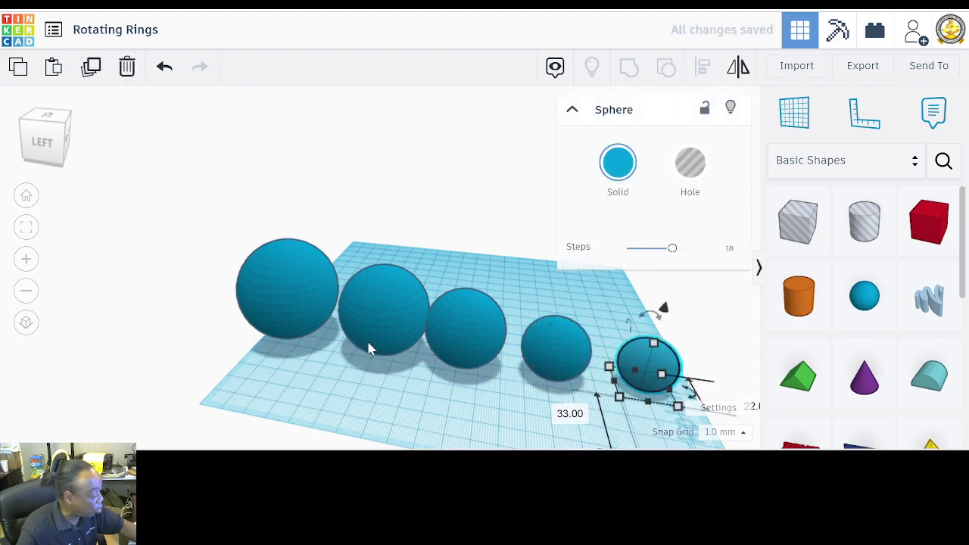
scroll(346, 340, "down", 2)
left_click_drag(242, 244, 651, 430)
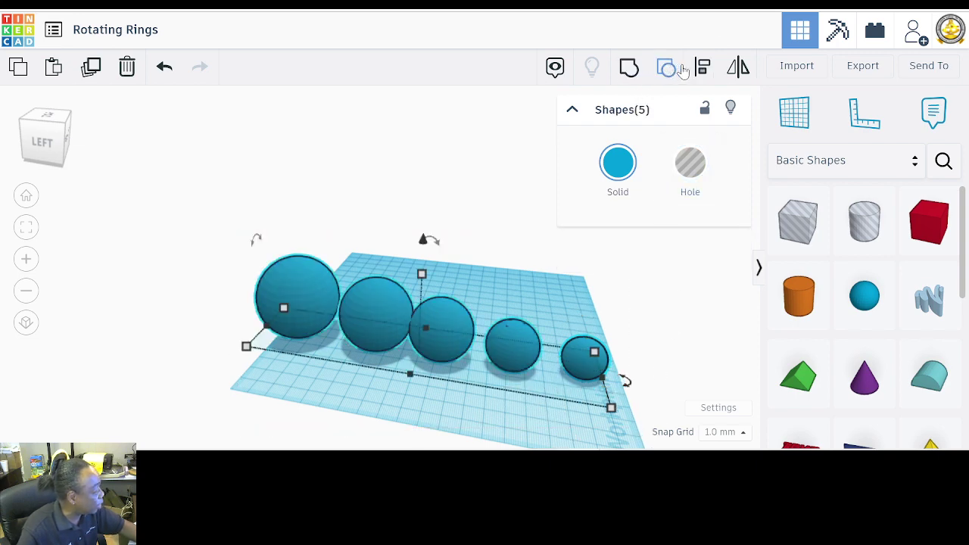
left_click(703, 68)
right_click_drag(568, 224, 492, 318)
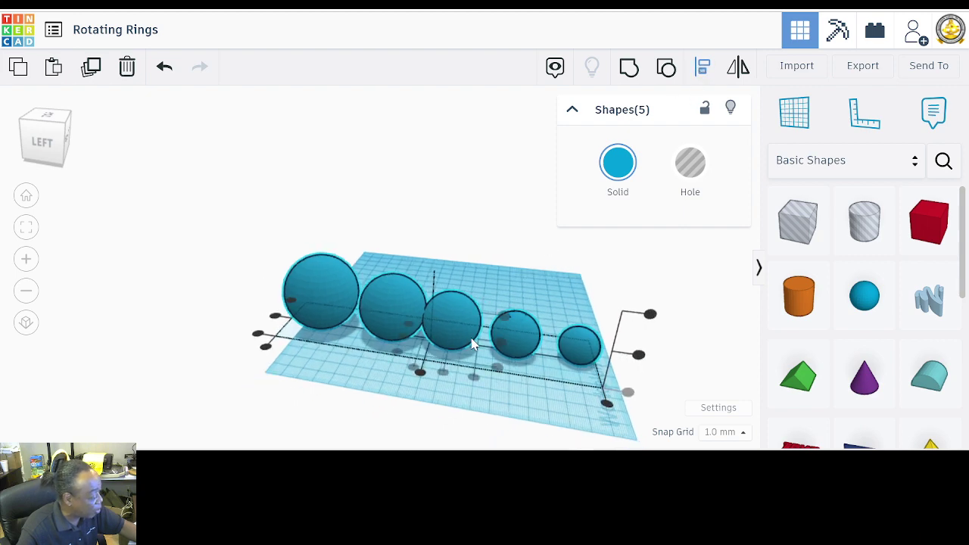
left_click(421, 373)
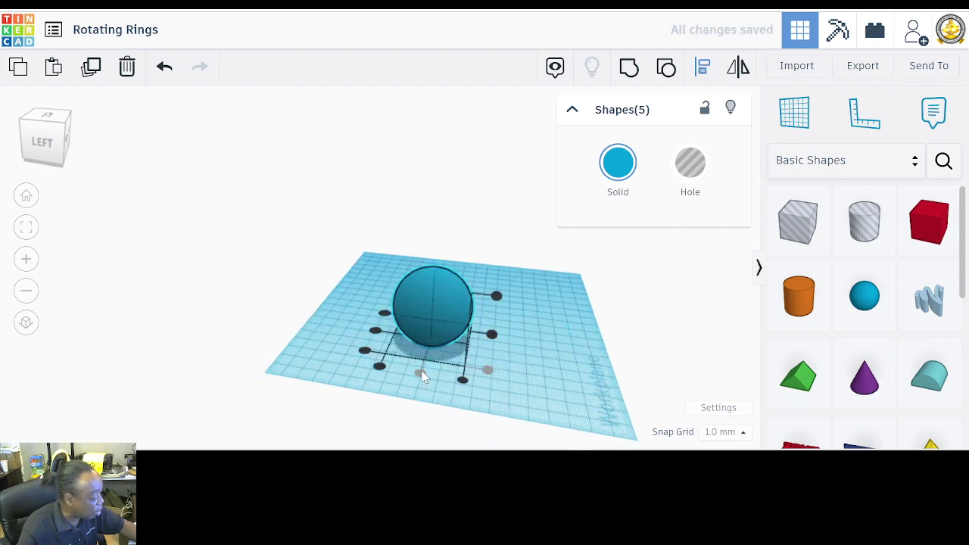
left_click(375, 332)
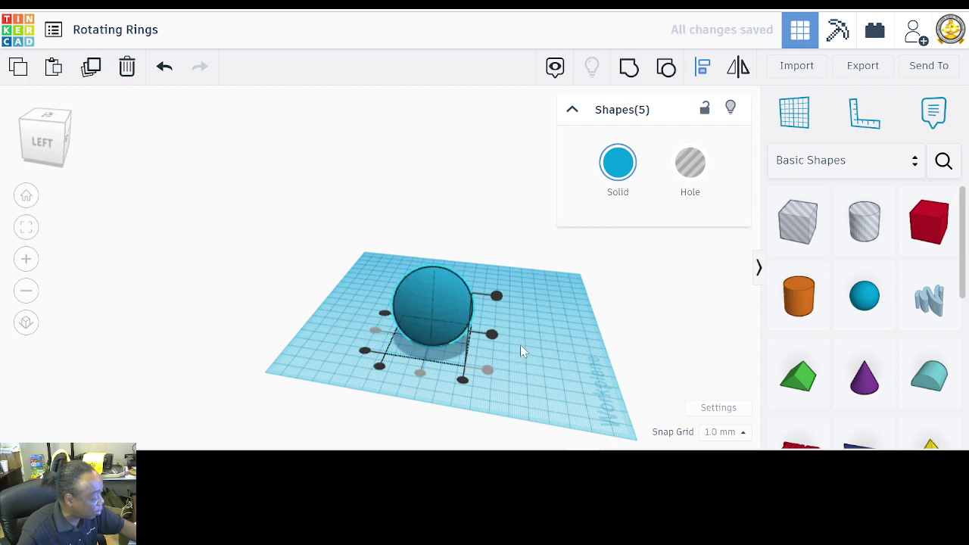
left_click(492, 336)
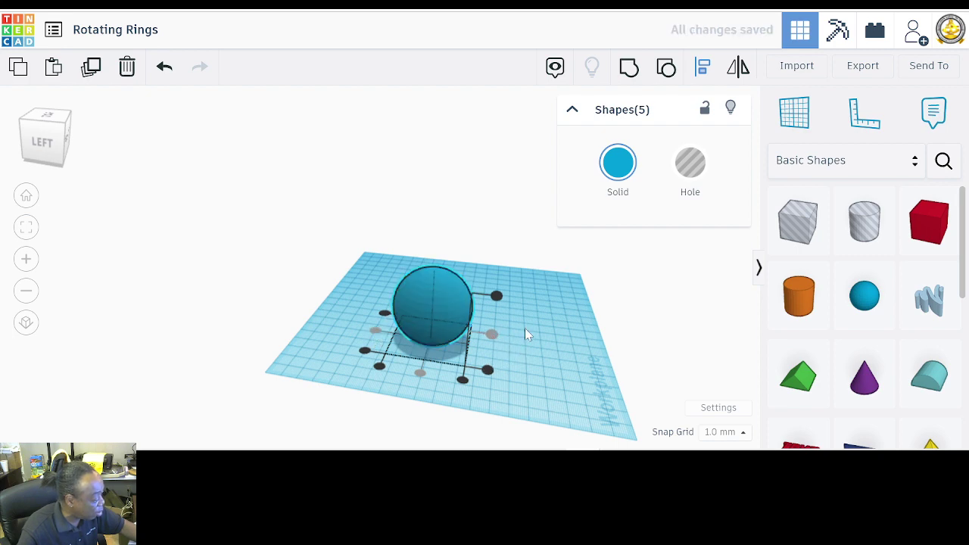
left_click(551, 333)
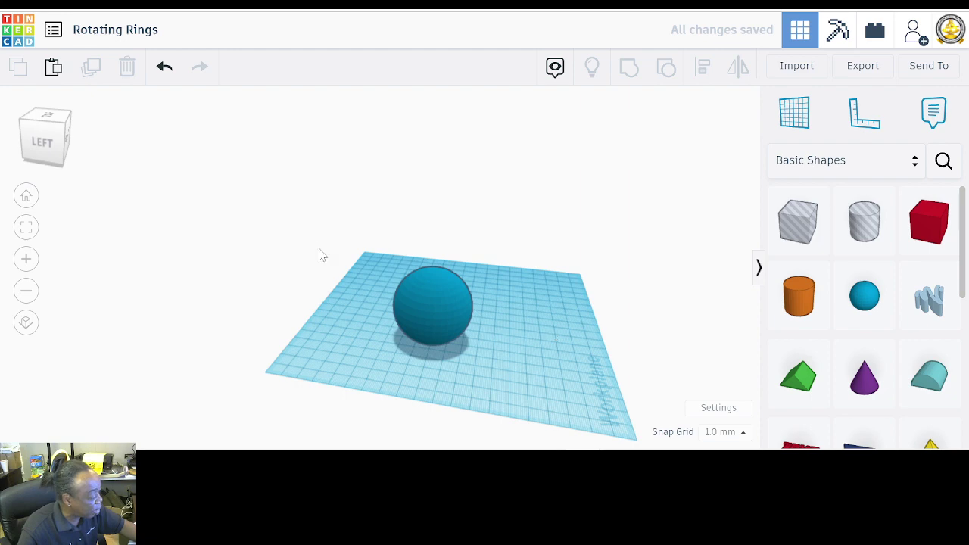
- Group the five nested, concentric spheres into a single shape
left_click_drag(319, 255, 520, 372)
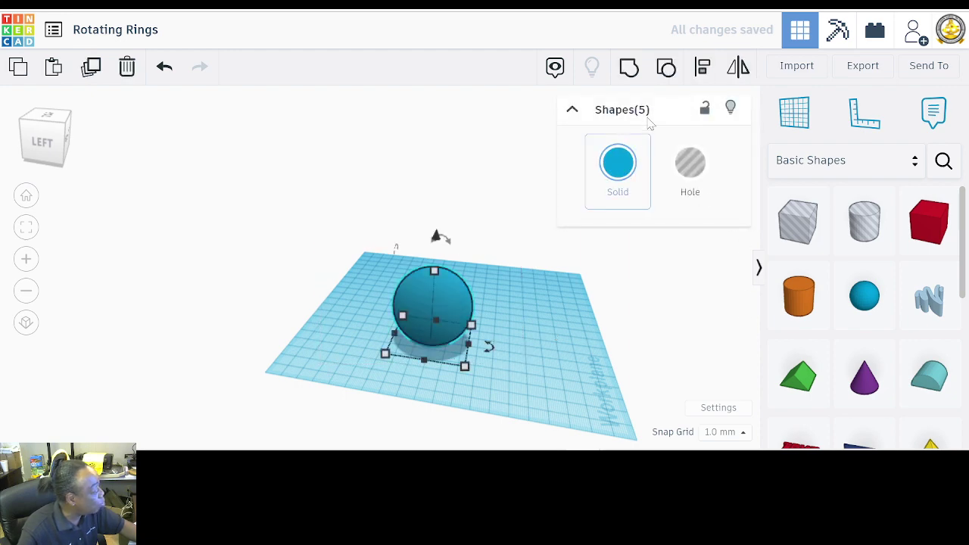
left_click(628, 68)
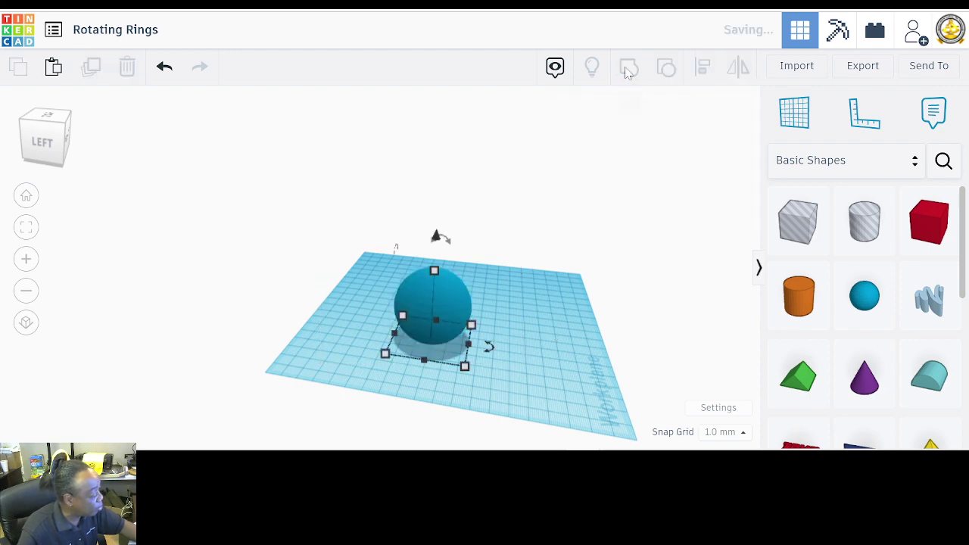
left_click(508, 305)
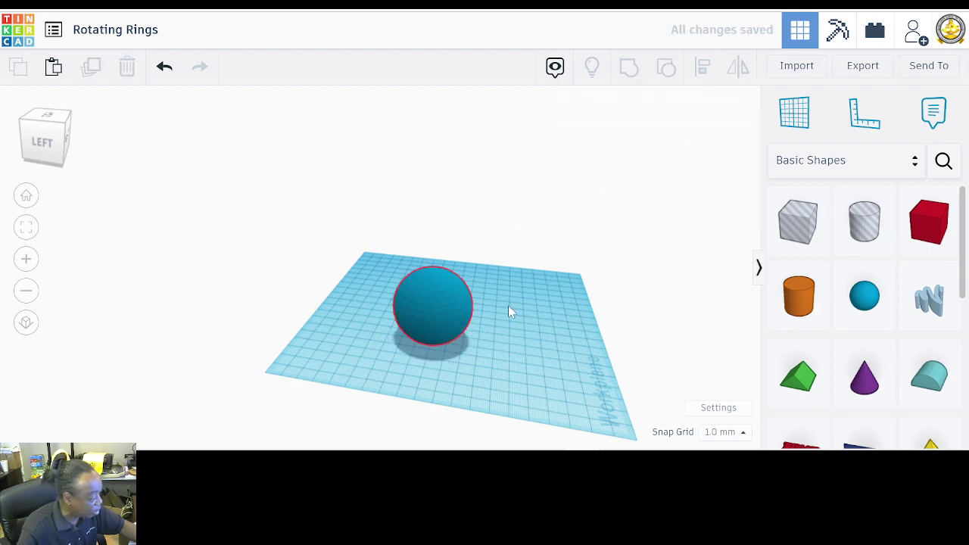
- Place a 20 mm hole box on the workplane beside the grouped sphere
left_click(447, 327)
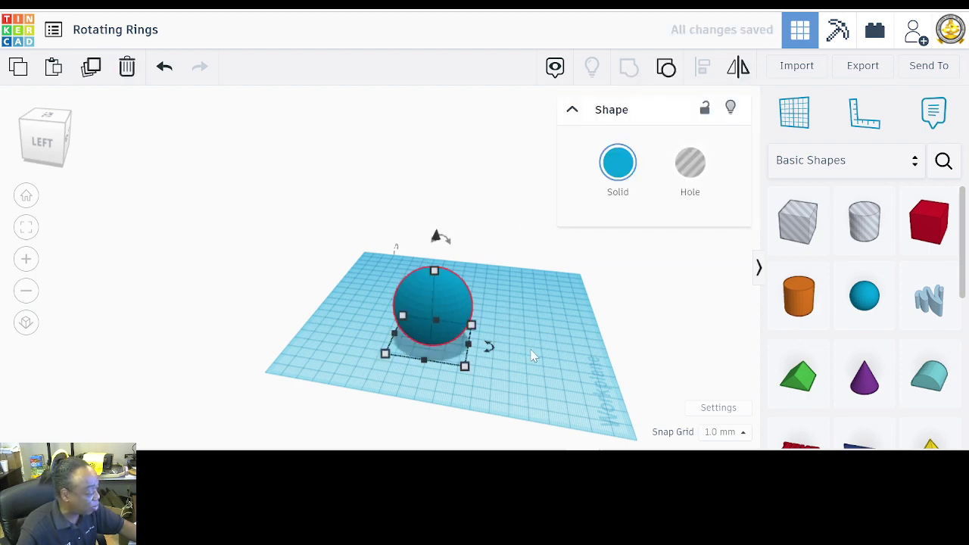
right_click_drag(532, 357, 401, 326)
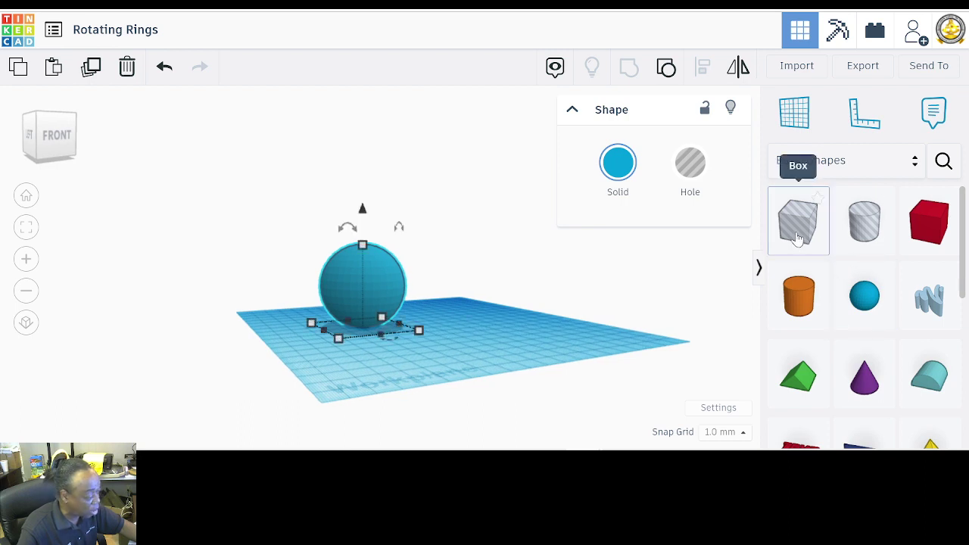
left_click_drag(797, 238, 429, 314)
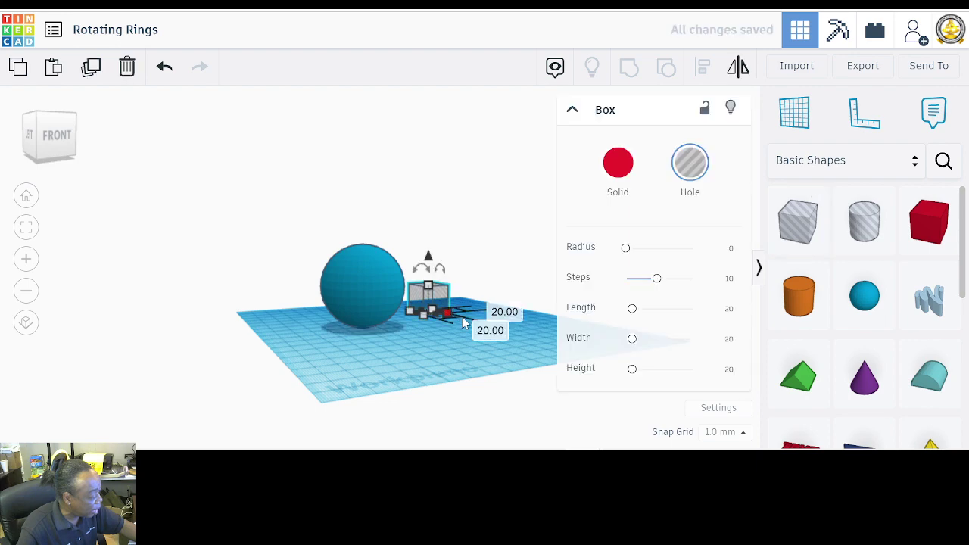
- Resize the hole box to 80 by 80 mm in plan and 16 mm high
right_click_drag(510, 341, 291, 349)
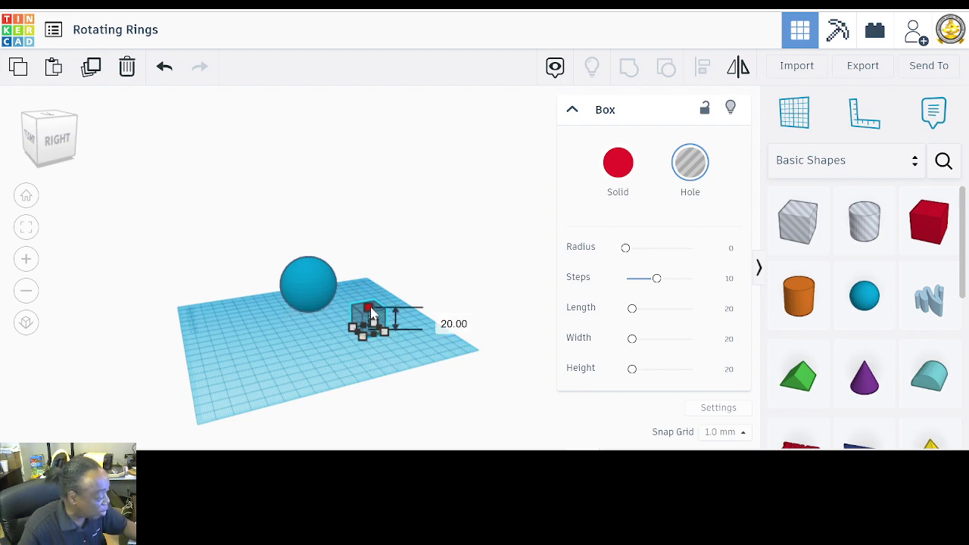
left_click(440, 317)
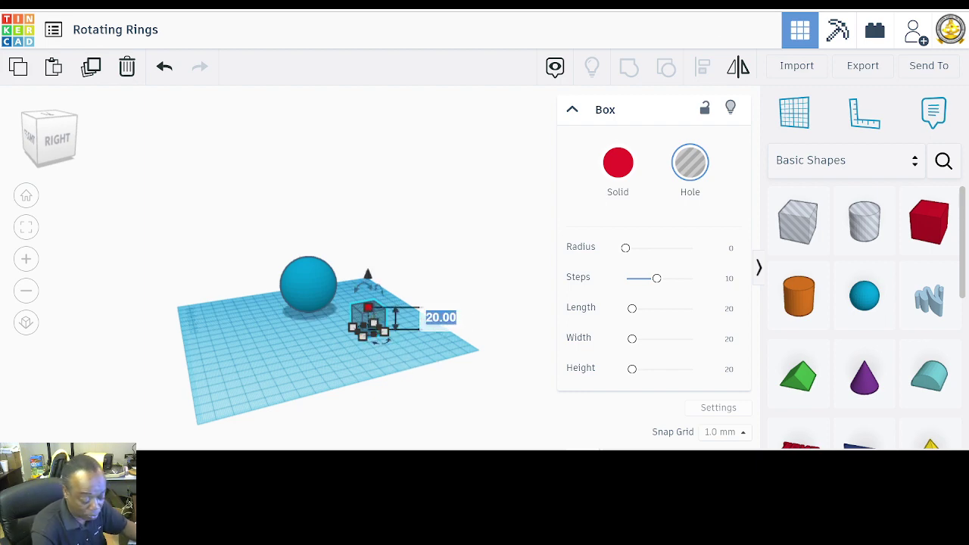
type("16")
key("Return")
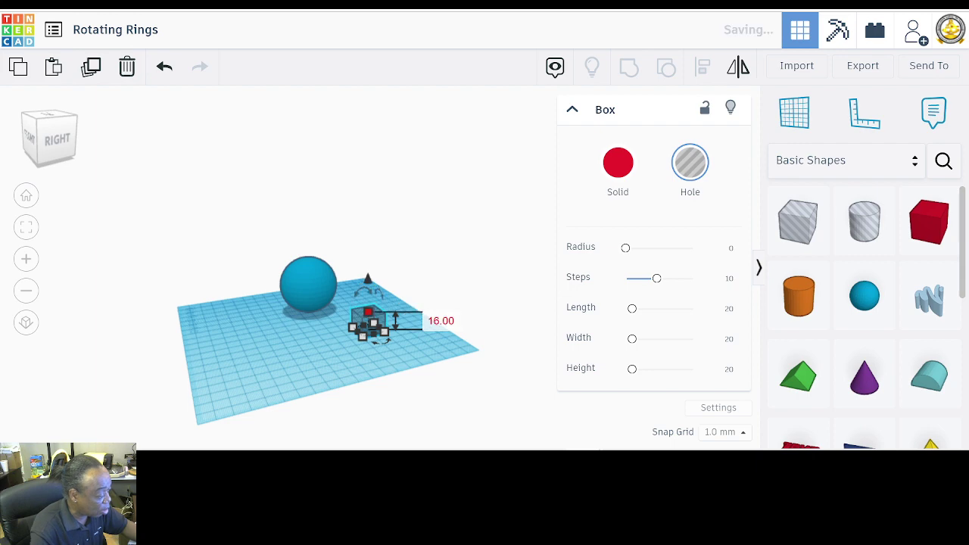
left_click_drag(363, 342, 299, 397)
left_click_drag(300, 399, 302, 399)
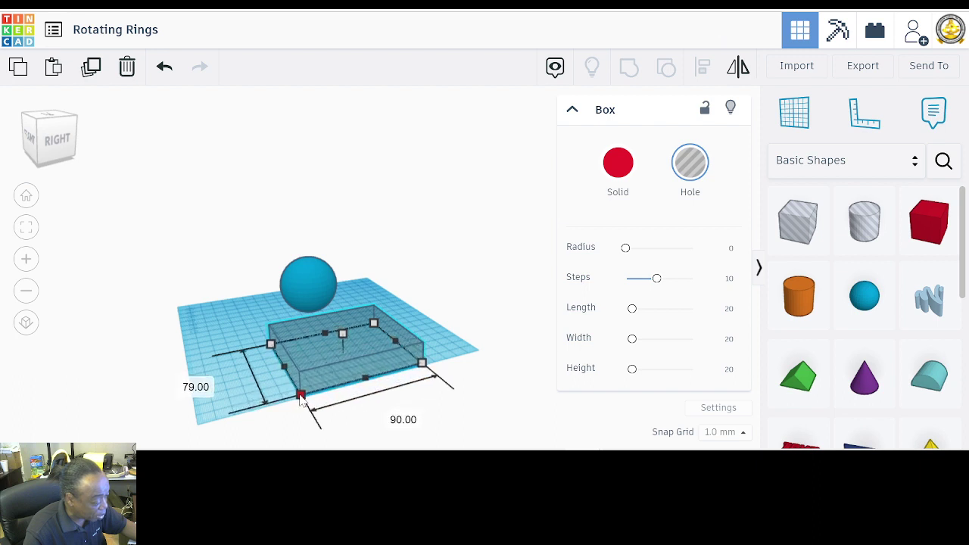
left_click(206, 393)
type("80")
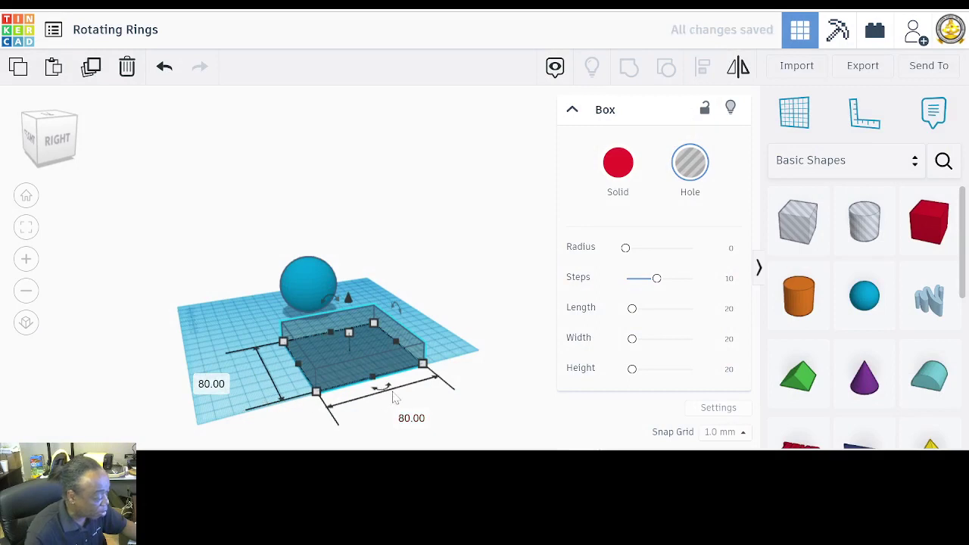
- Move the hole box across the workplane so that it encloses the lower part of the grouped sphere
left_click(383, 365)
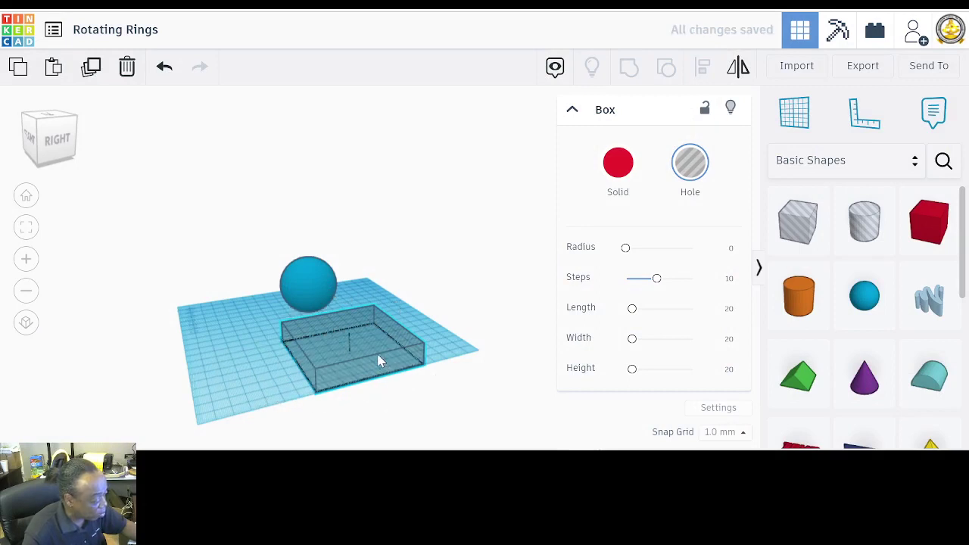
left_click_drag(380, 361, 337, 322)
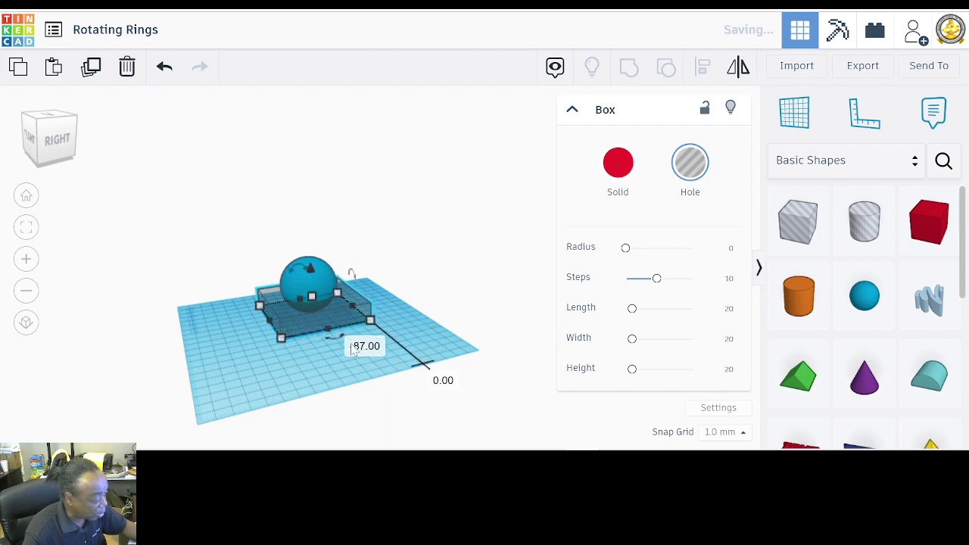
left_click(359, 331)
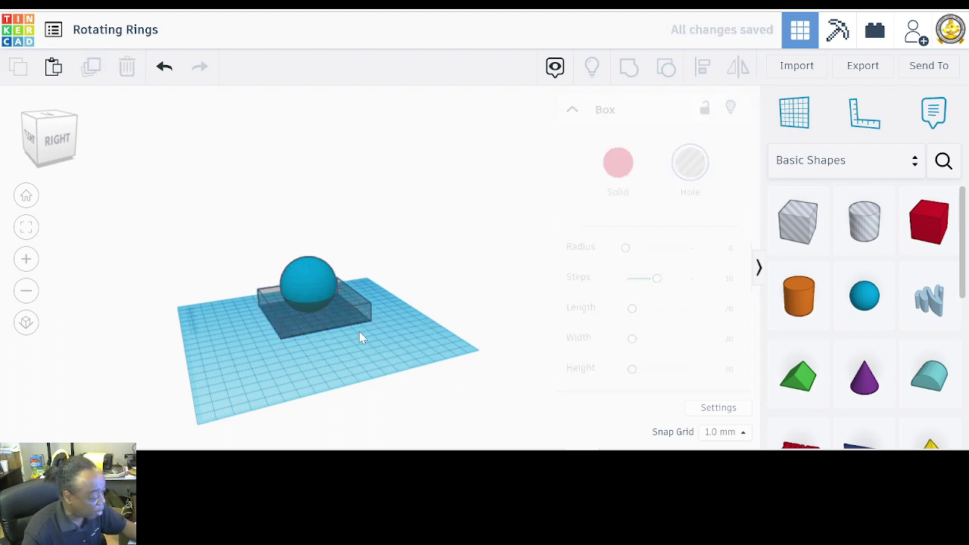
- Duplicate the hole box in place and raise the copy 34 mm so it covers the sphere's upper part
left_click(321, 329)
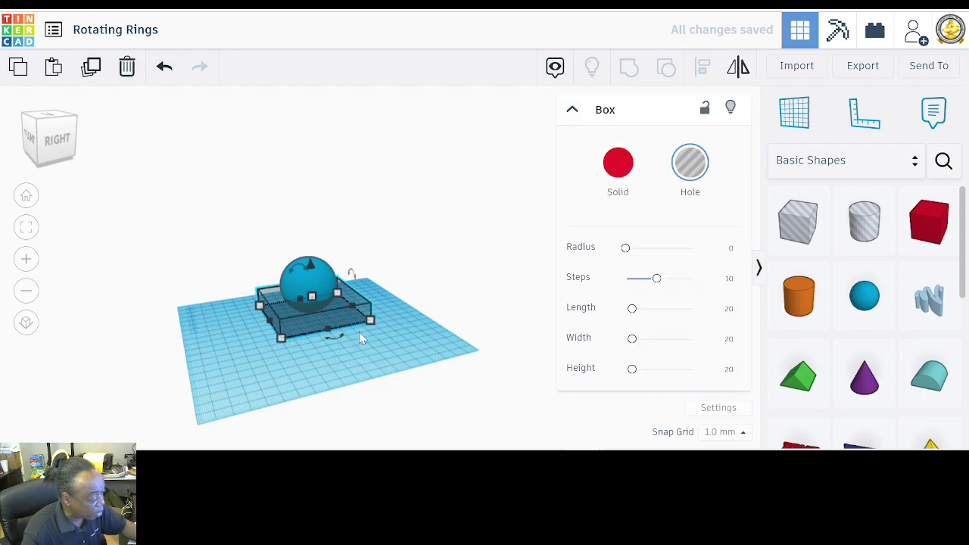
left_click(91, 68)
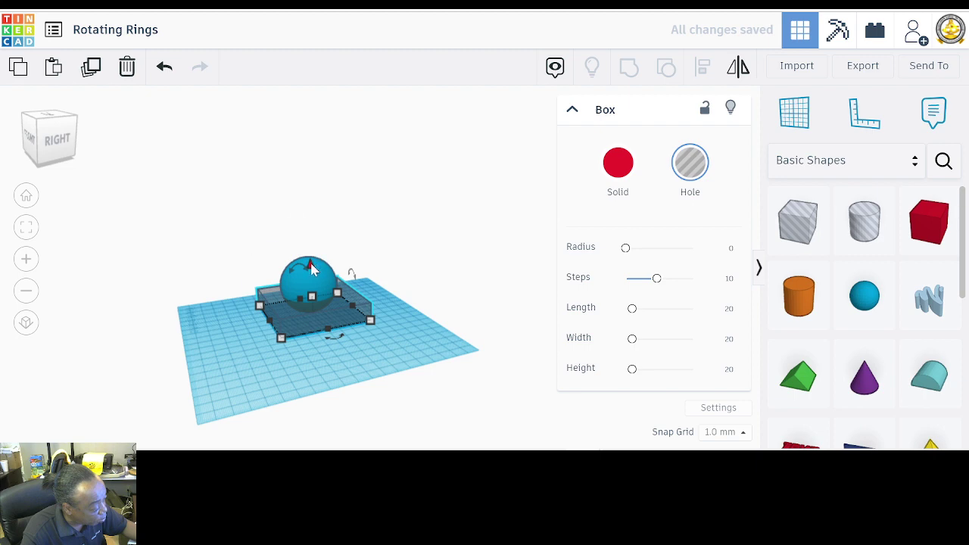
left_click_drag(309, 260, 316, 233)
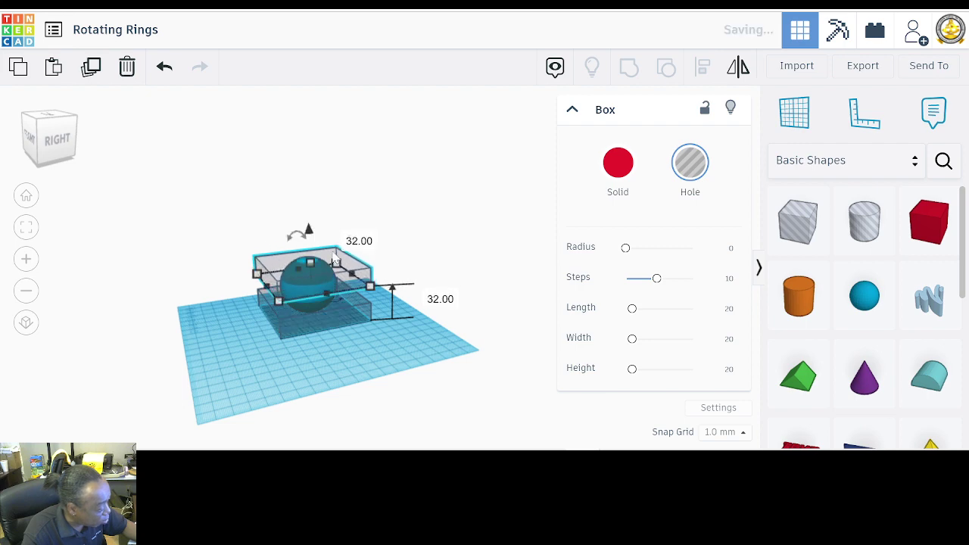
left_click(441, 299)
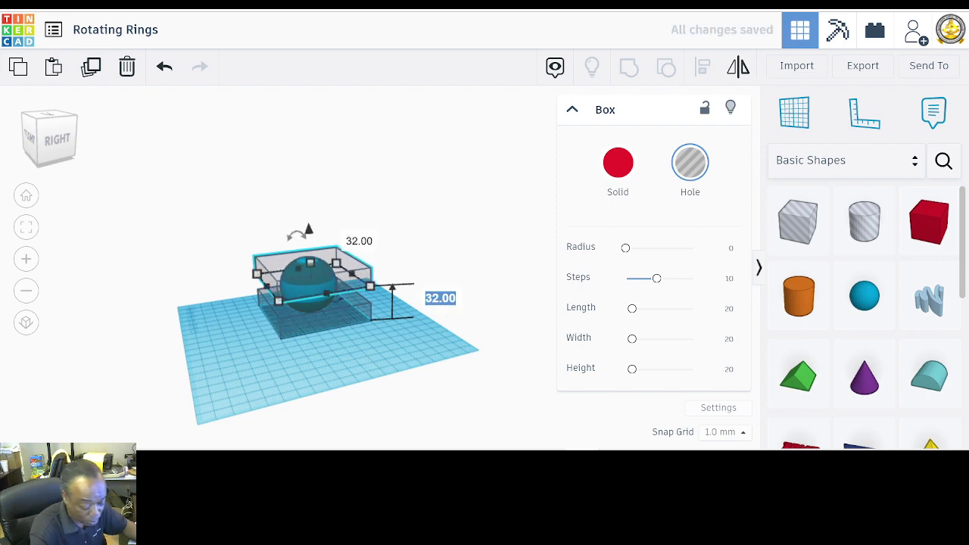
type("34")
key("Return")
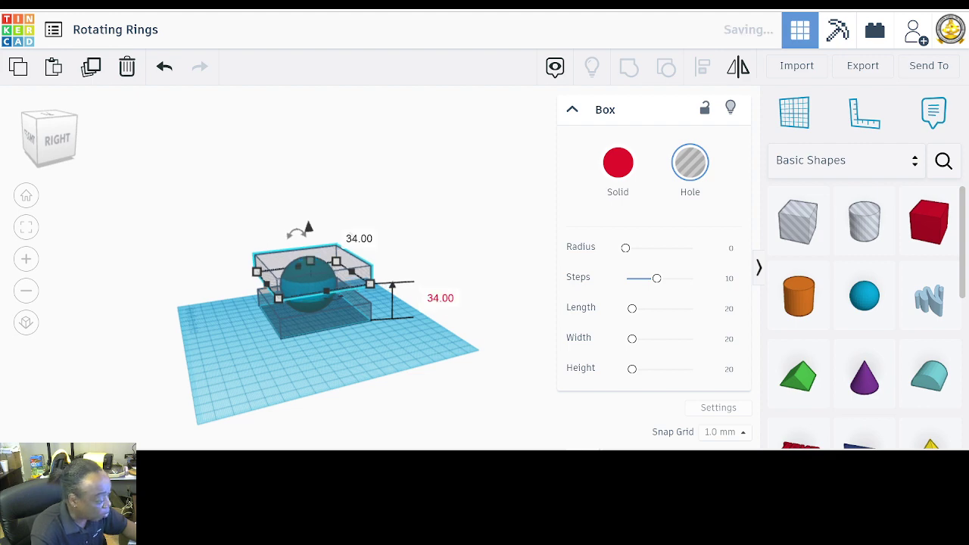
- Group the sphere with both hole boxes to cut its top and bottom flat
left_click(434, 322)
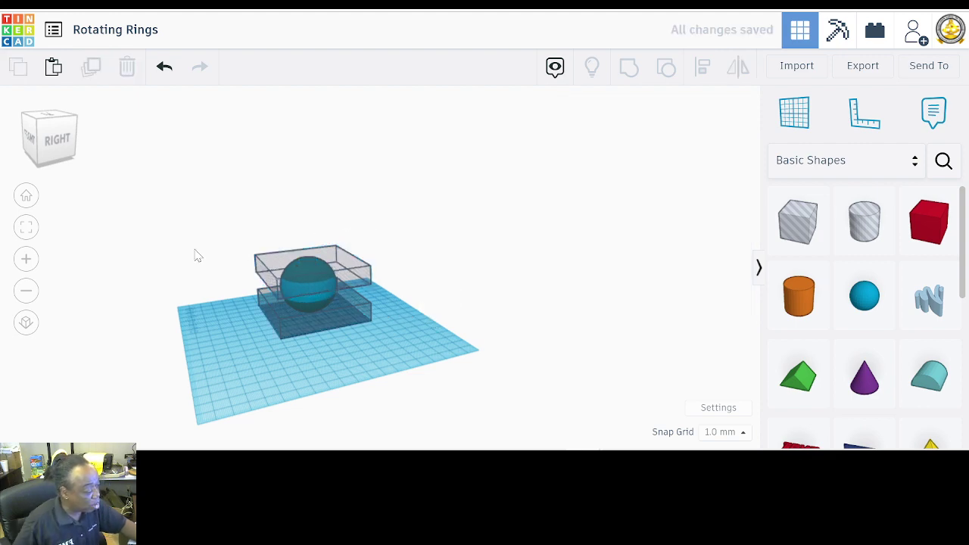
left_click_drag(189, 231, 464, 362)
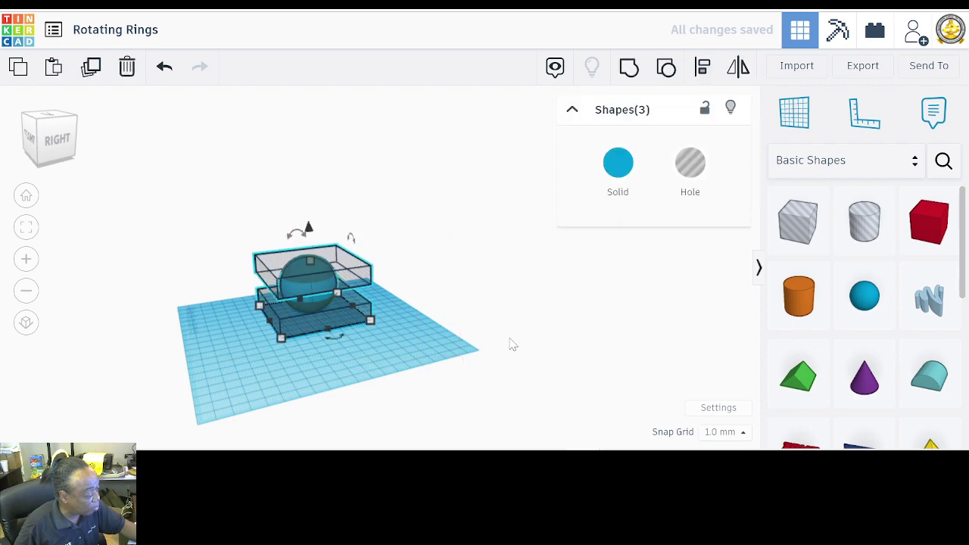
left_click(629, 69)
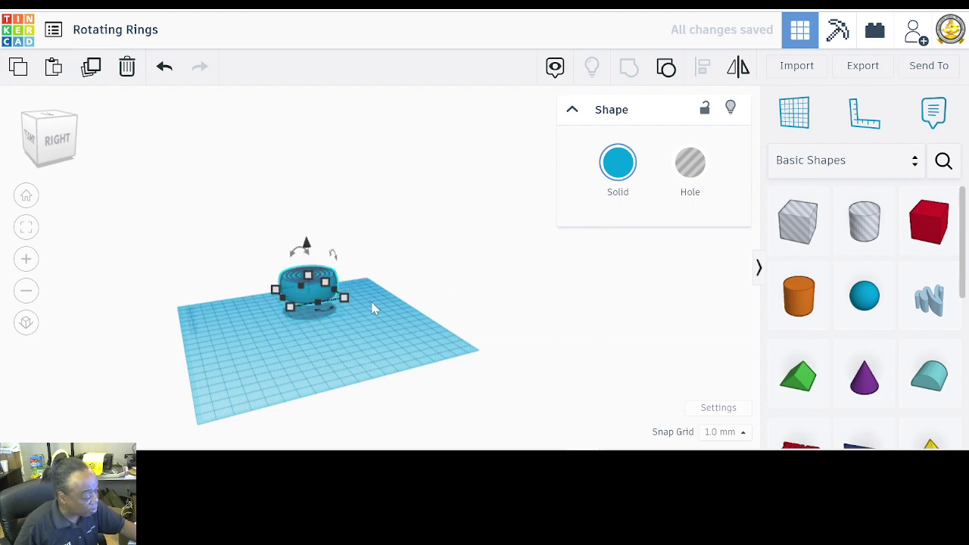
- Lower the cut ring shape so that its flat underside rests on the workplane
right_click_drag(390, 234, 266, 262)
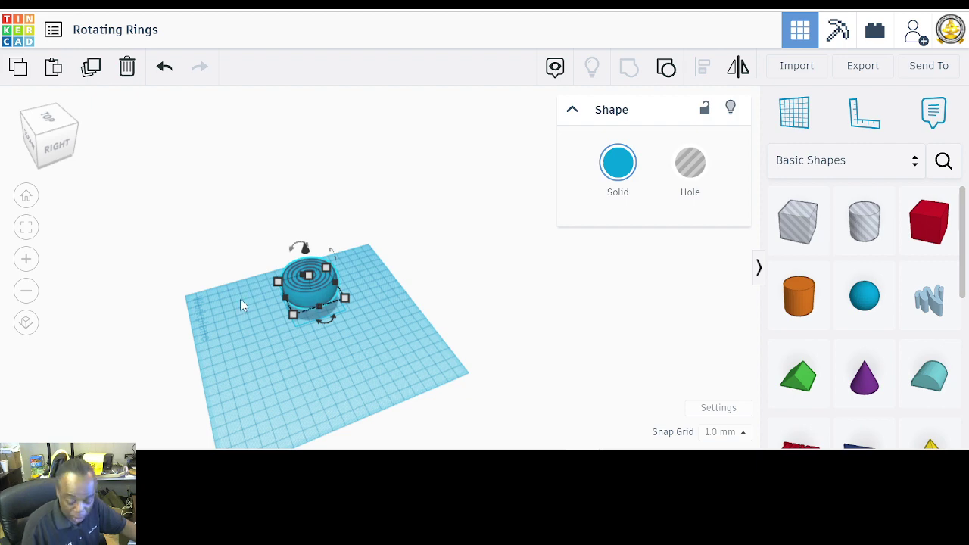
key("shift+Down")
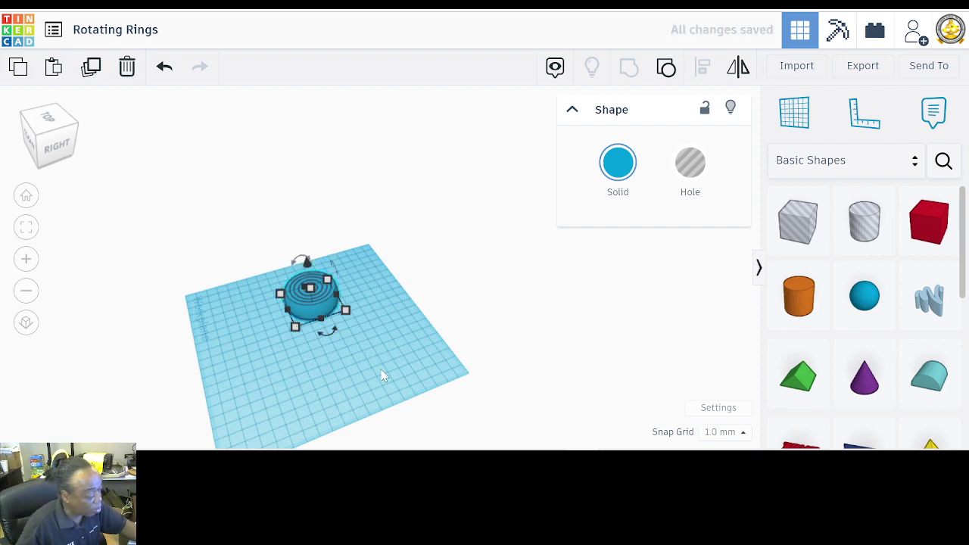
right_click_drag(382, 376, 391, 336)
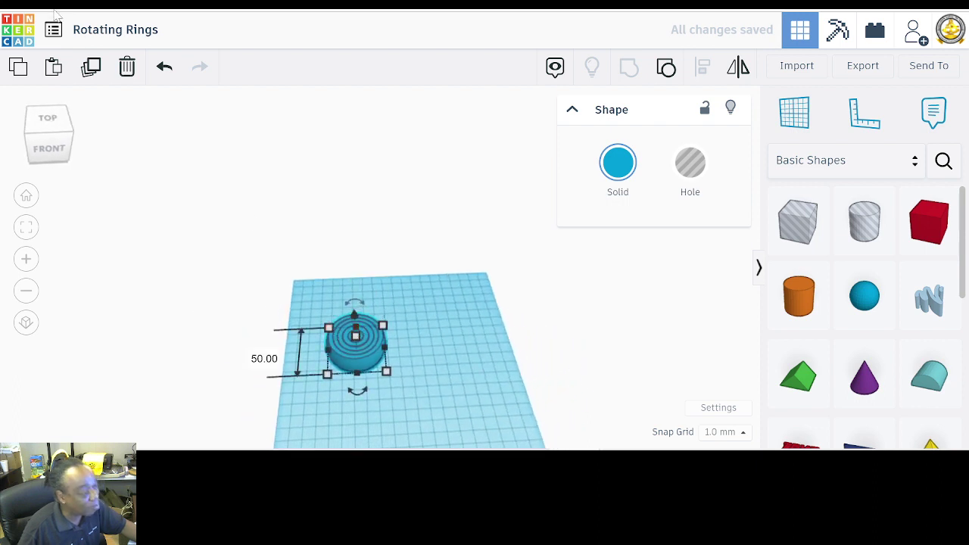